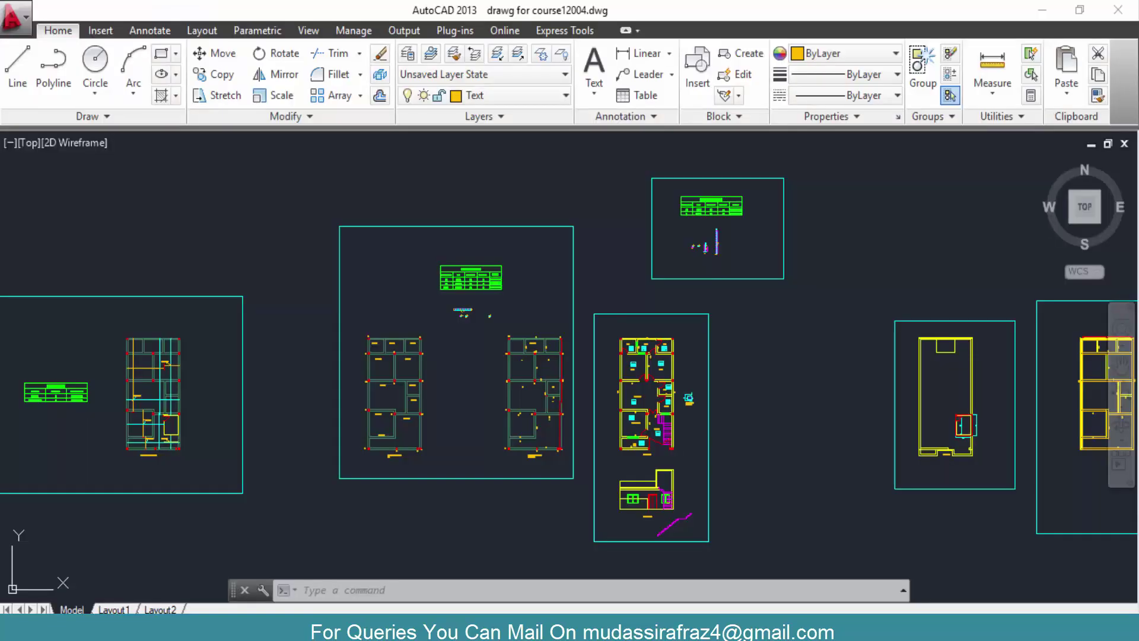
Step: Examine the ground floor plan with its room labels and finish tables, and the foundation cross-section beside it
scroll(593, 389, "down", 2)
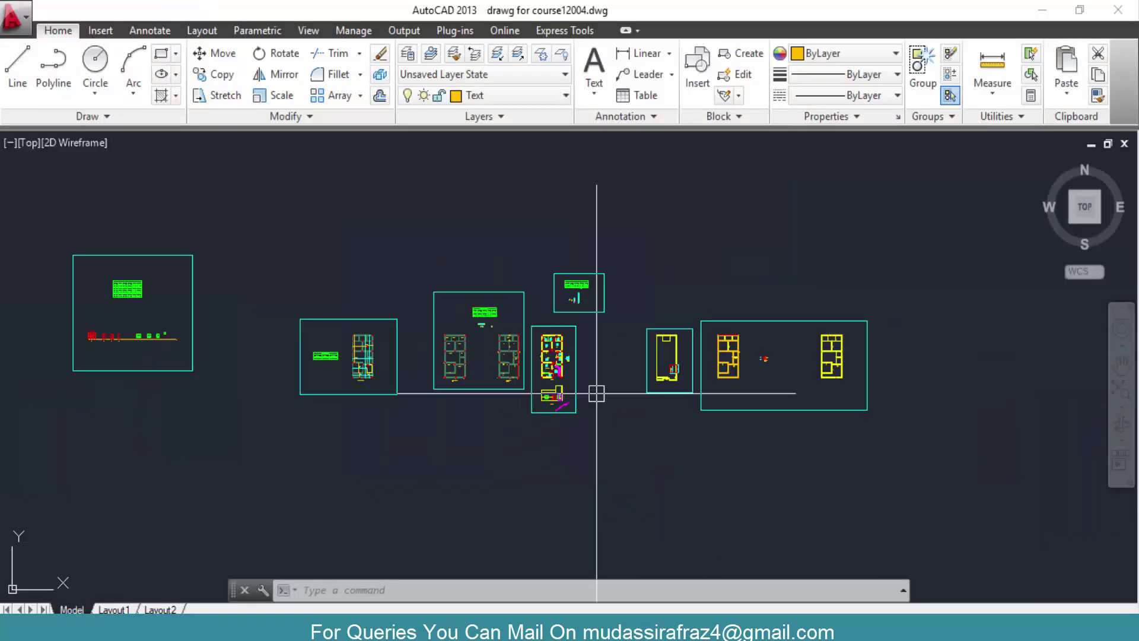
scroll(568, 377, "up", 5)
scroll(569, 378, "up", 5)
scroll(585, 392, "down", 4)
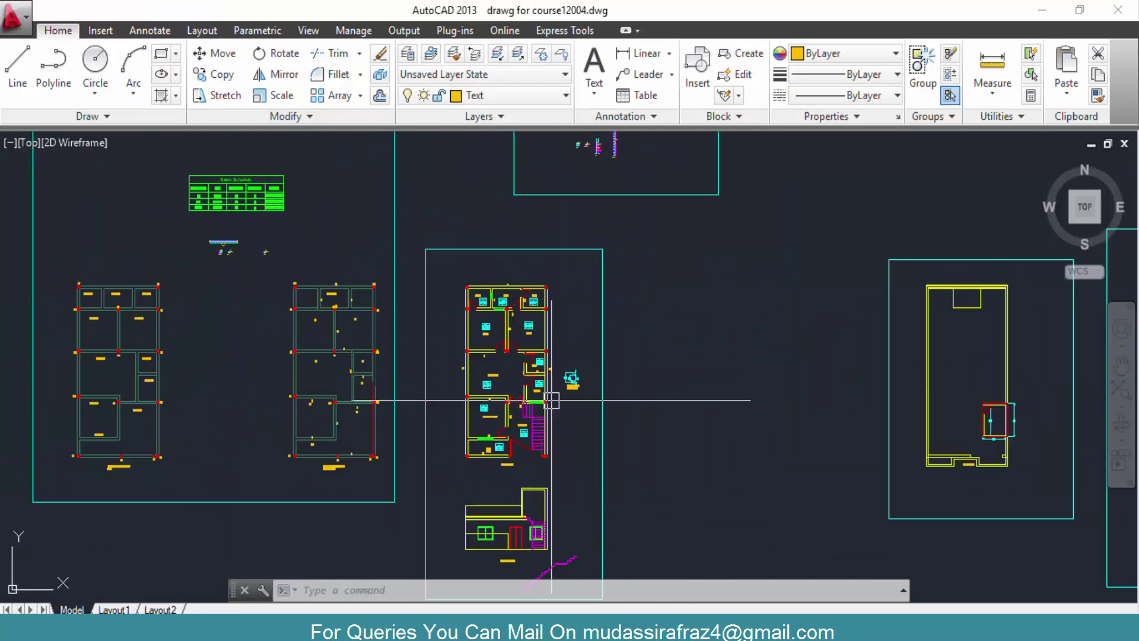
scroll(585, 399, "up", 5)
left_click_drag(557, 355, 587, 570)
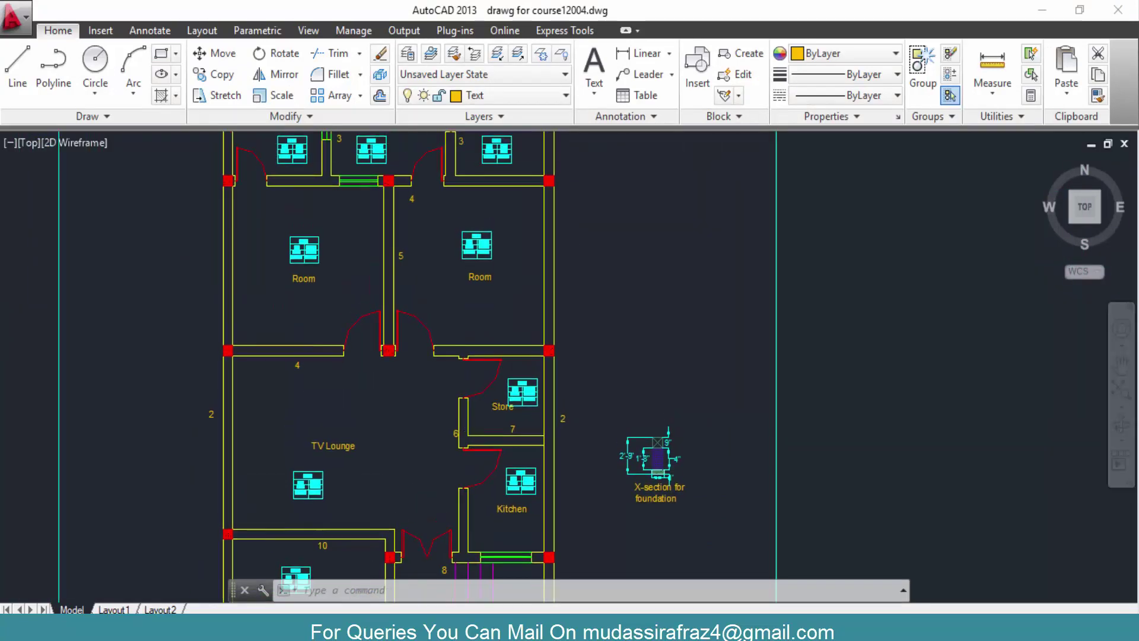
left_click_drag(390, 285, 434, 342)
scroll(434, 342, "down", 2)
scroll(526, 349, "up", 4)
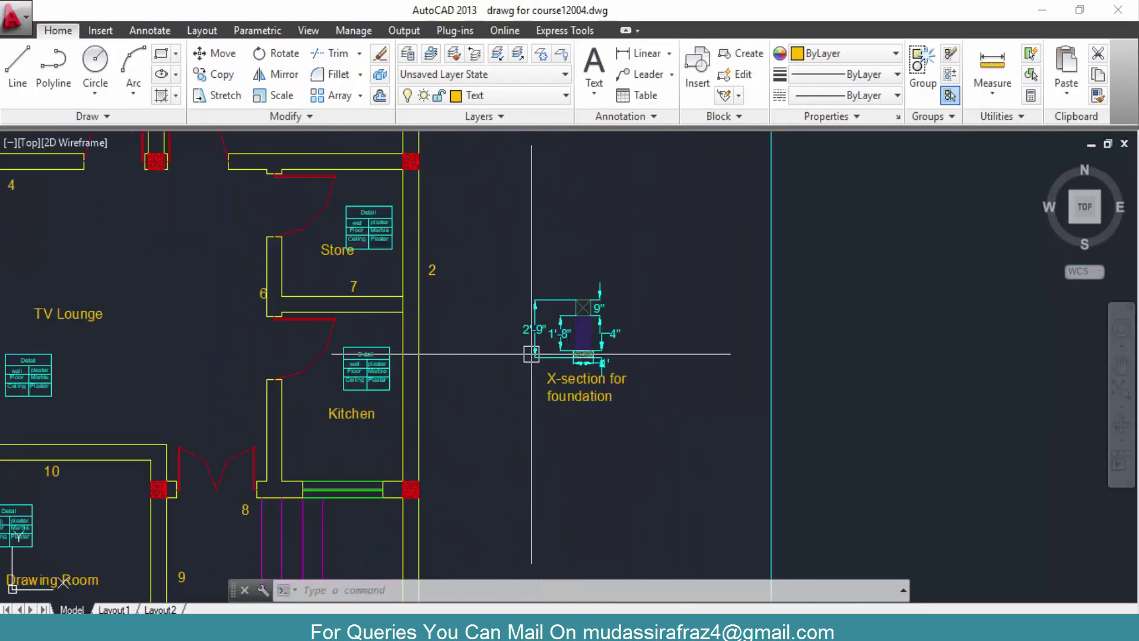
Step: Examine the front elevation and the staircase profile below the ground floor plan
scroll(542, 348, "down", 4)
left_click_drag(548, 252, 546, 148)
left_click_drag(540, 392, 537, 265)
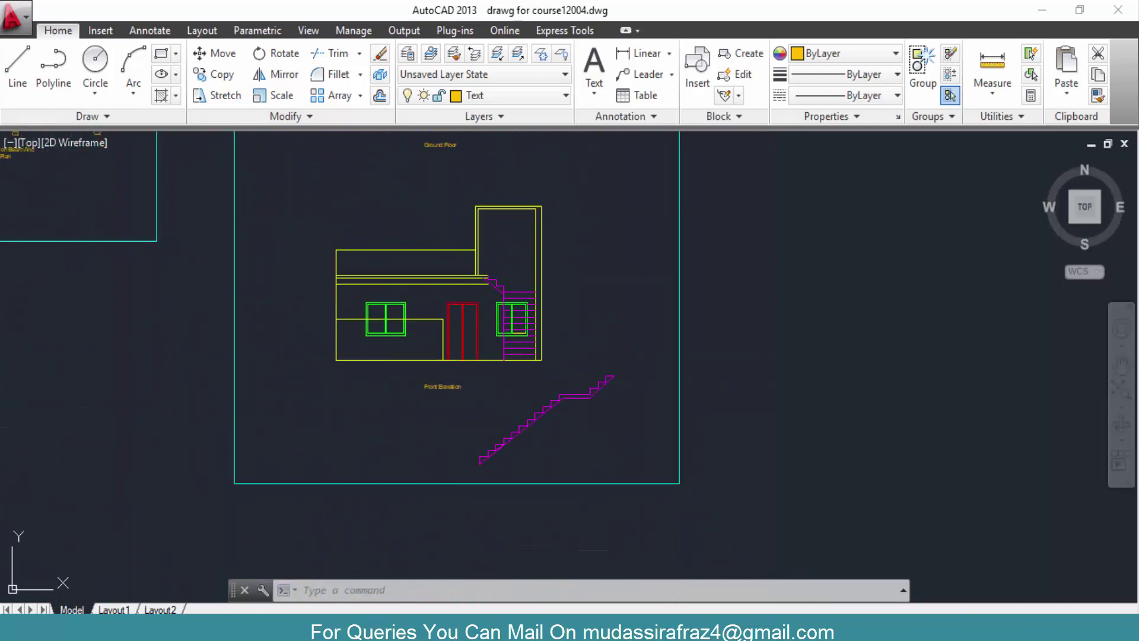
left_click_drag(537, 427, 534, 377)
scroll(534, 377, "down", 4)
Step: Examine the Column Schedule and the column section and reinforcement details drawn below it
left_click_drag(552, 83, 558, 320)
scroll(560, 314, "up", 6)
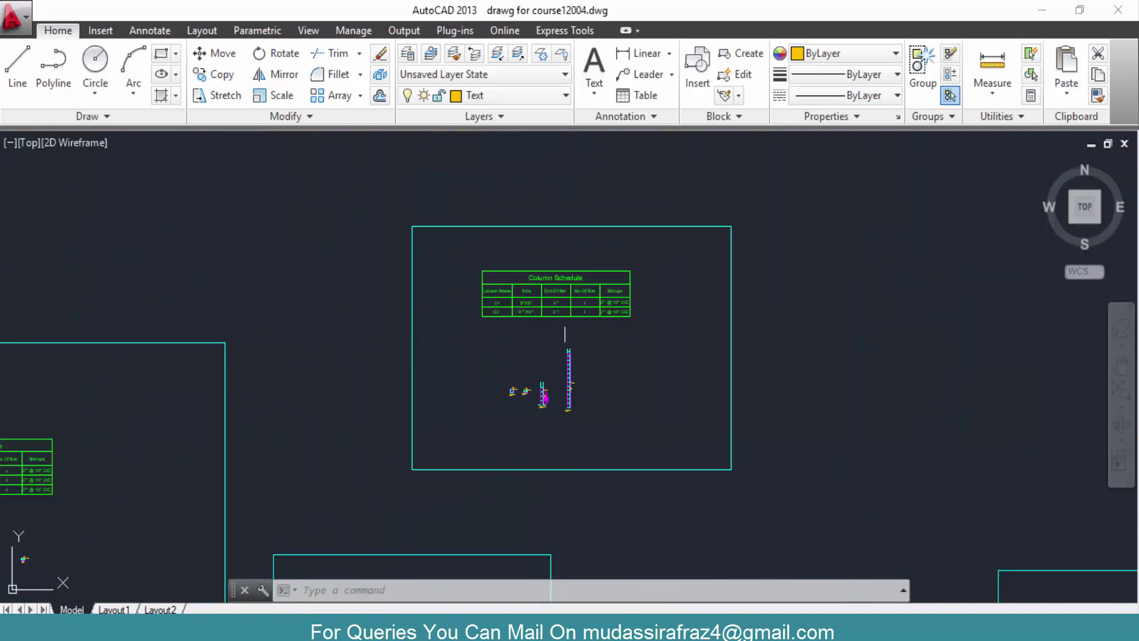
left_click_drag(602, 223, 605, 407)
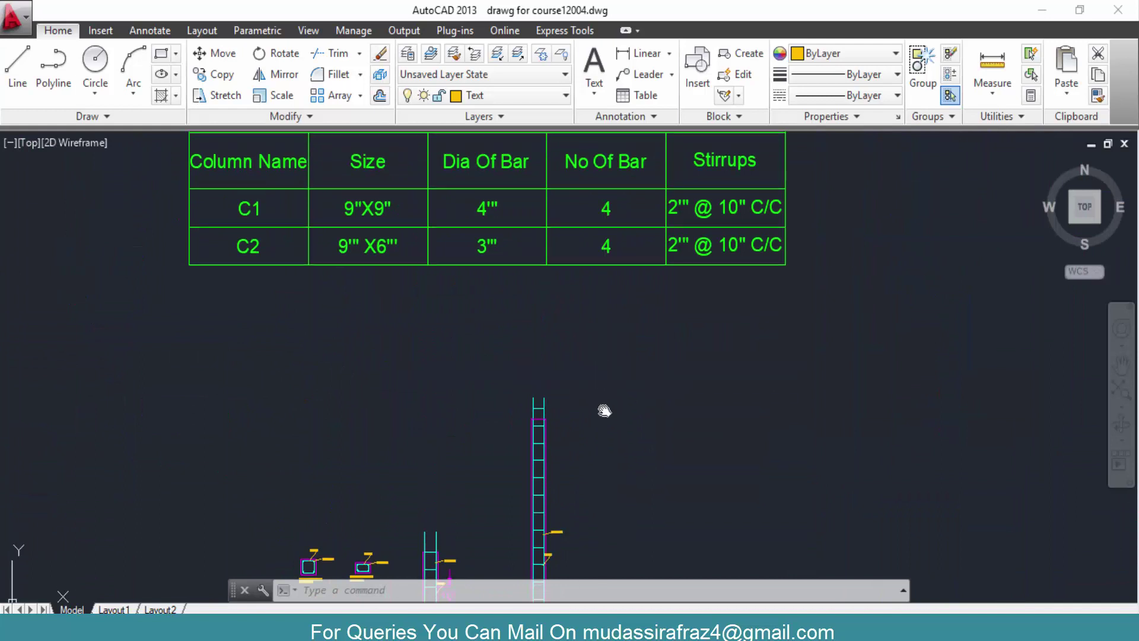
mouse_move(453, 302)
left_mouse_down()
mouse_move(452, 348)
mouse_move(445, 249)
left_mouse_up()
scroll(453, 349, "down", 2)
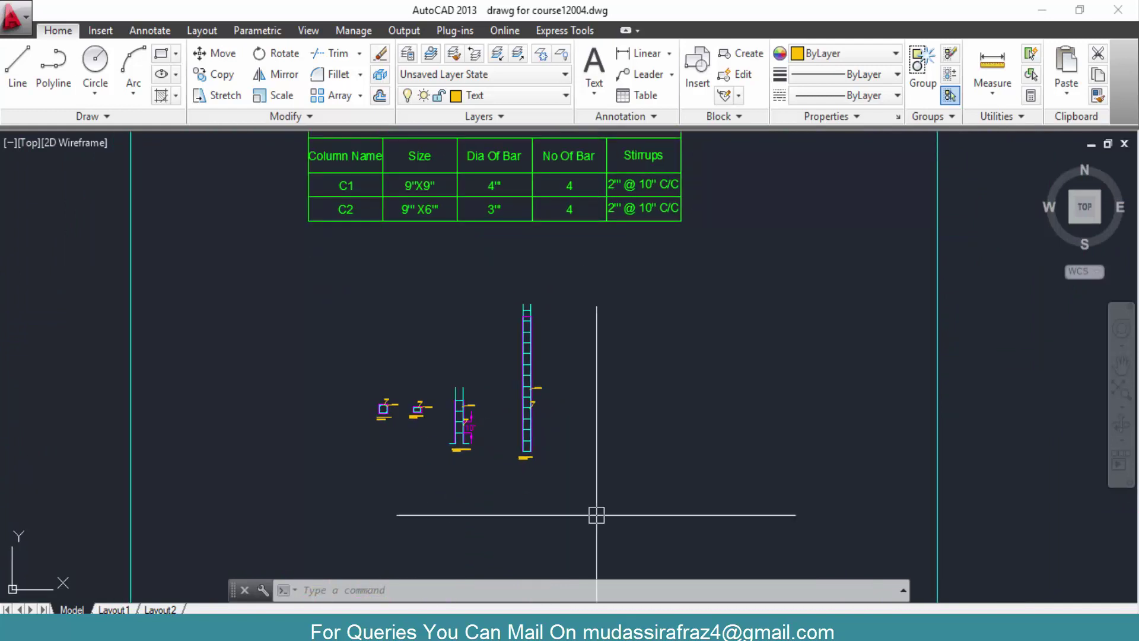
left_click_drag(596, 516, 605, 445)
scroll(463, 382, "up", 3)
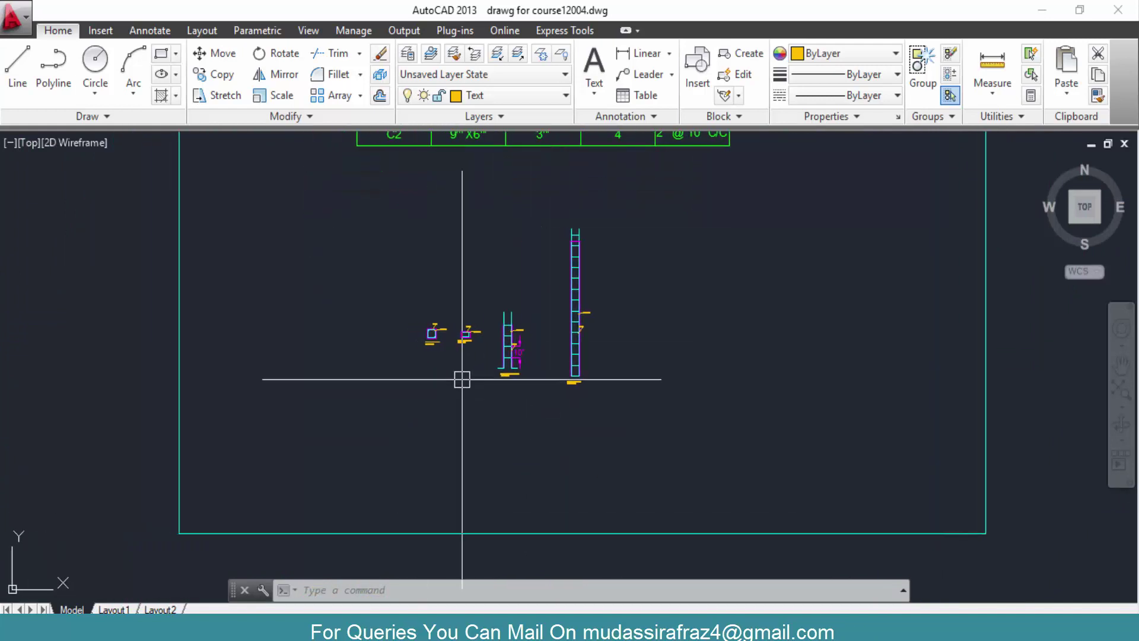
scroll(427, 358, "down", 3)
left_click_drag(427, 358, 534, 387)
Step: Examine the Beam Schedule, the beam details and the two beam layout plans in the same frame
scroll(544, 419, "down", 5)
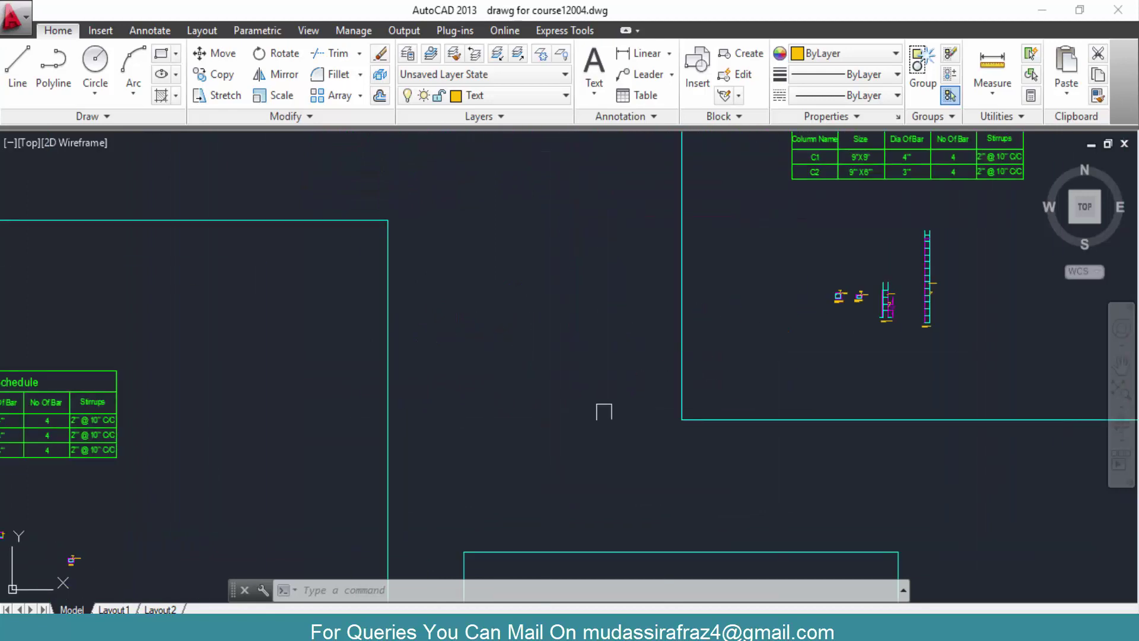
scroll(553, 361, "up", 1)
scroll(553, 360, "up", 5)
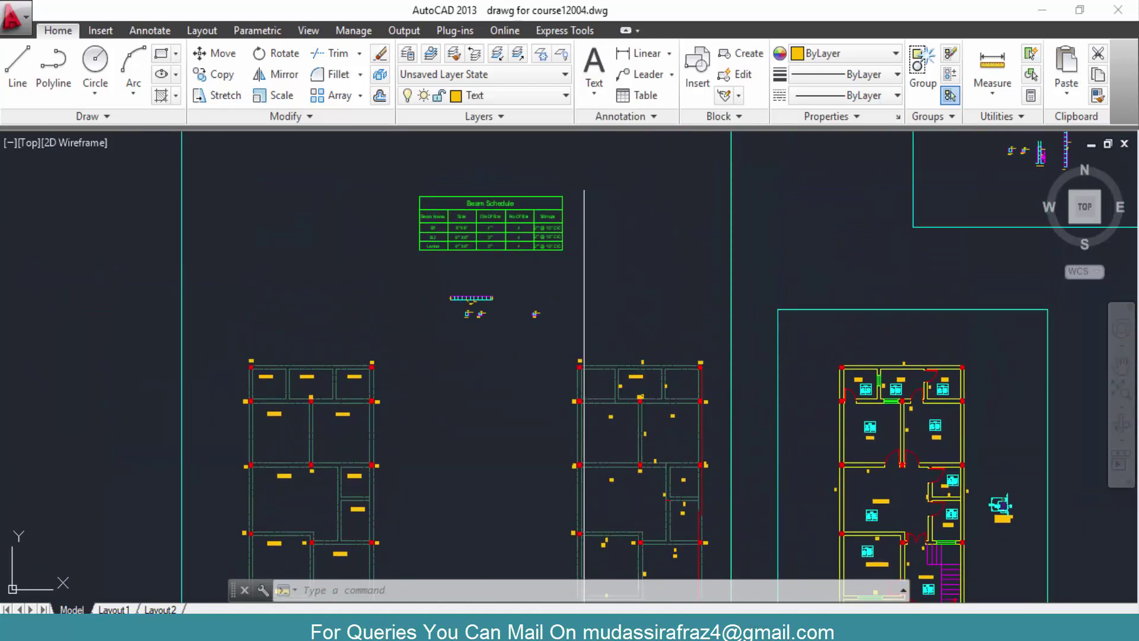
scroll(451, 280, "up", 4)
scroll(598, 368, "down", 8)
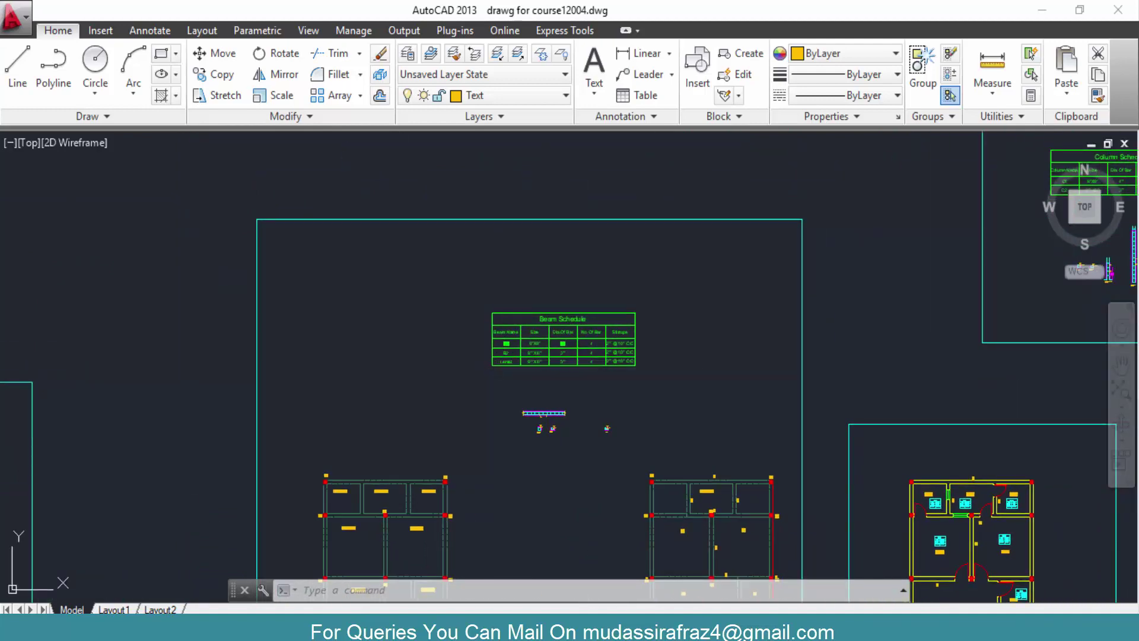
Step: Examine the slab reinforcement plan with its table, and the frame containing the door and window drawings with their schedule
scroll(515, 363, "up", 3)
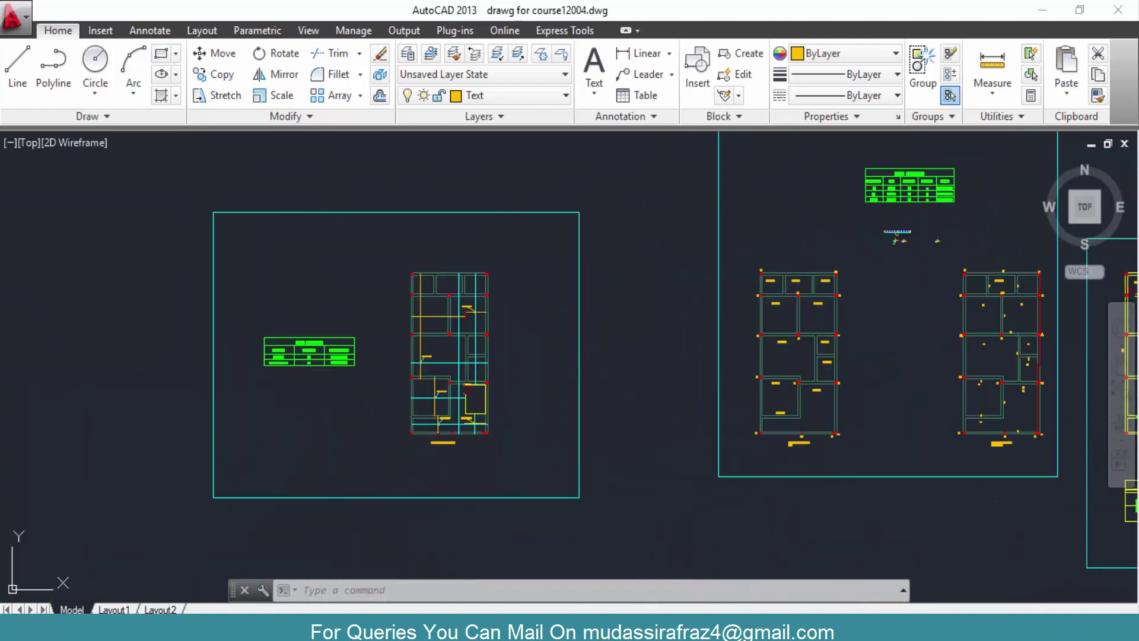
left_click_drag(643, 364, 630, 392)
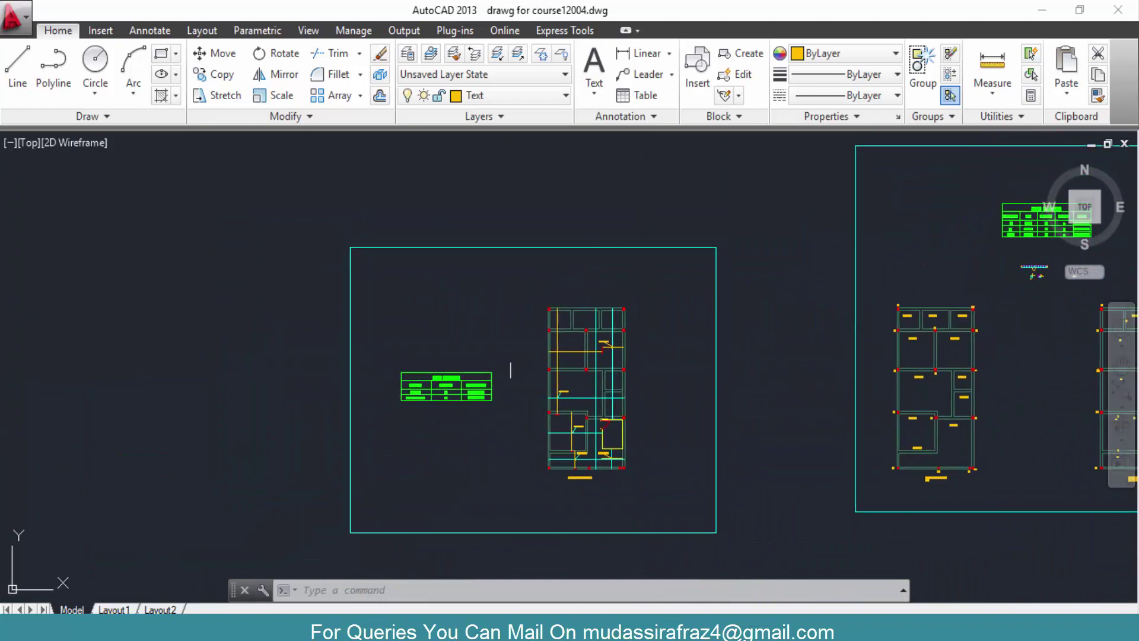
scroll(540, 376, "down", 4)
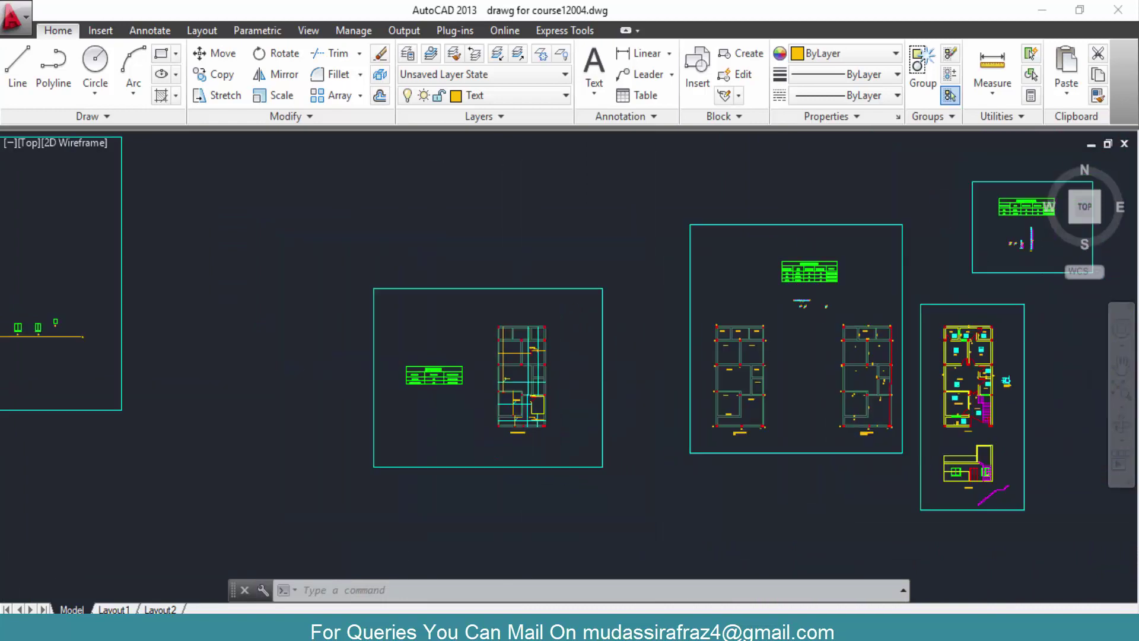
scroll(336, 373, "up", 3)
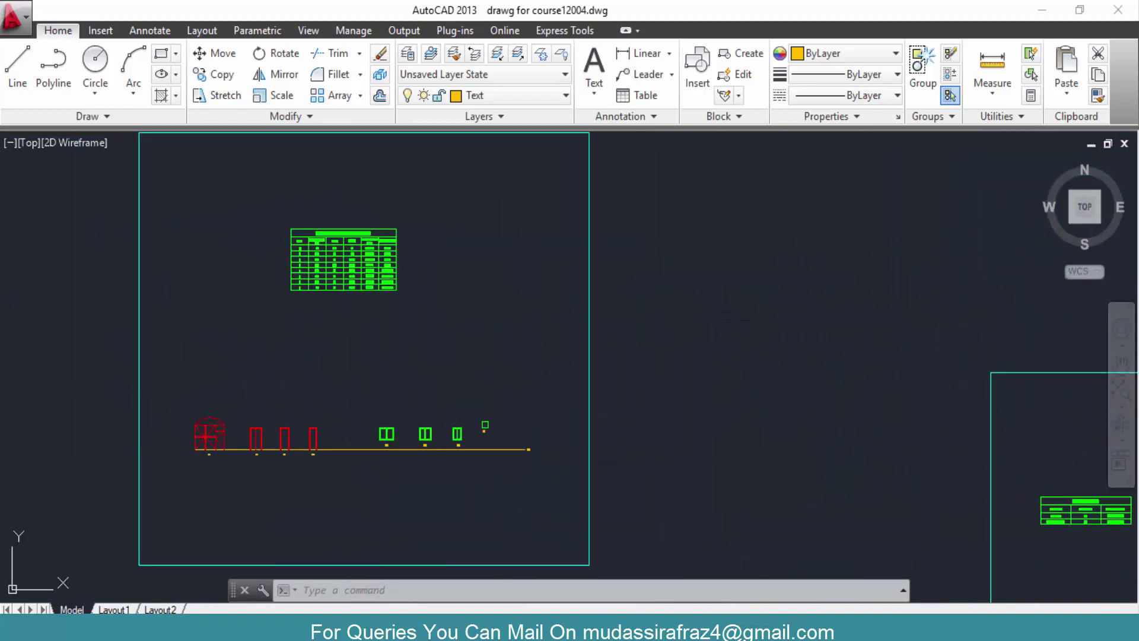
scroll(445, 341, "down", 3)
scroll(596, 361, "up", 2)
scroll(596, 360, "down", 6)
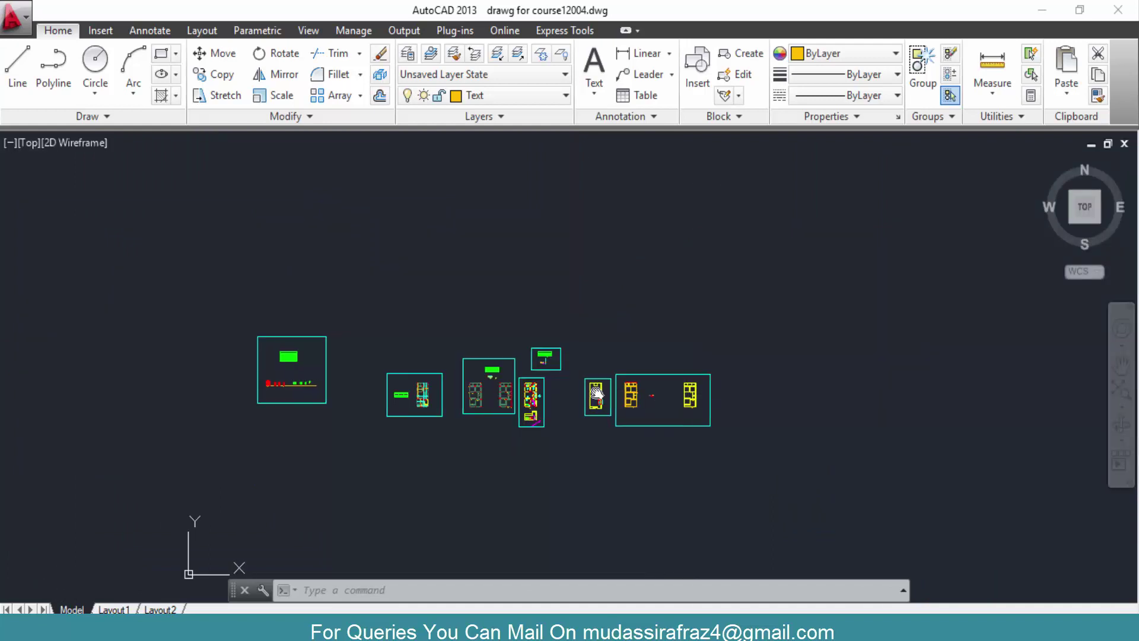
Step: Examine the two foundation wall plans with the foundation section between them, and the neighbouring roof outline plan
left_click_drag(638, 354, 384, 363)
scroll(385, 363, "up", 6)
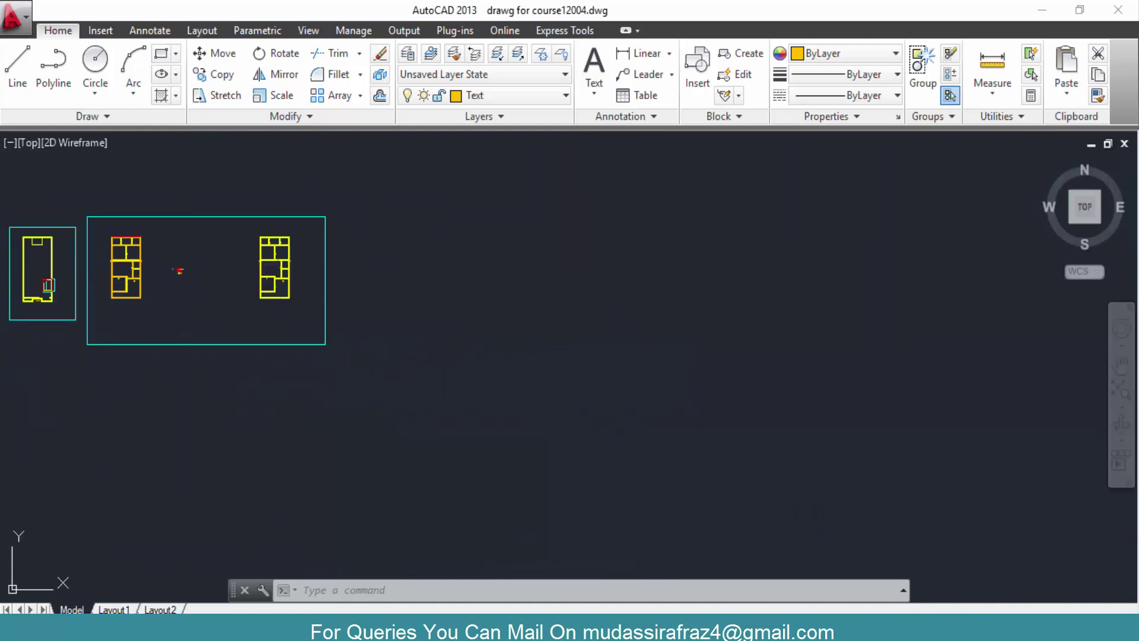
scroll(199, 343, "up", 4)
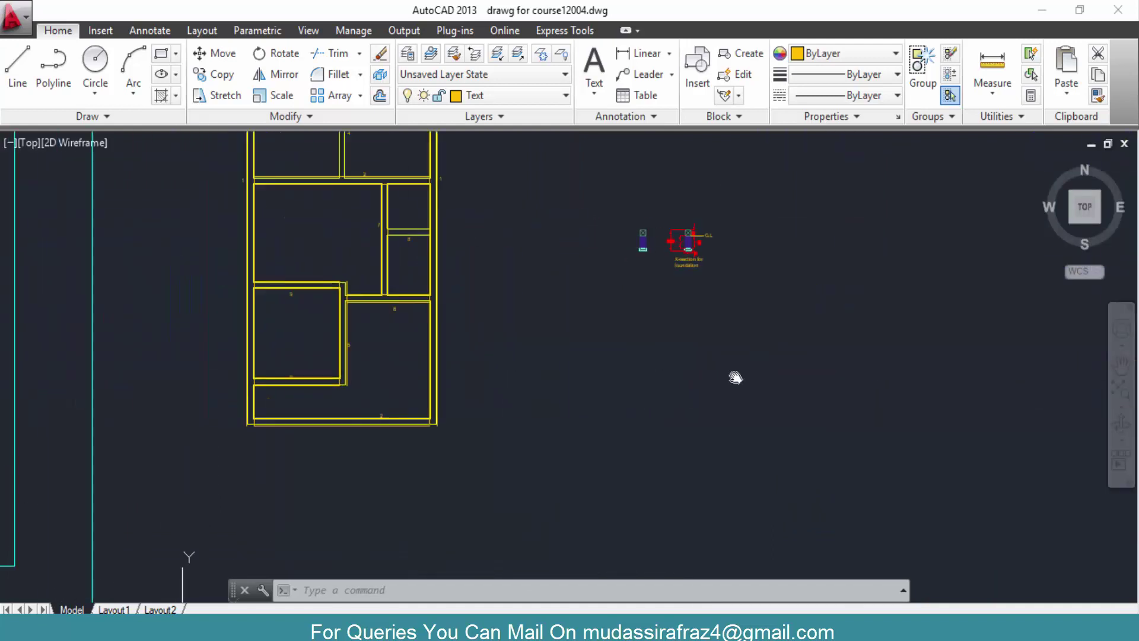
scroll(649, 373, "down", 5)
left_click_drag(649, 373, 788, 385)
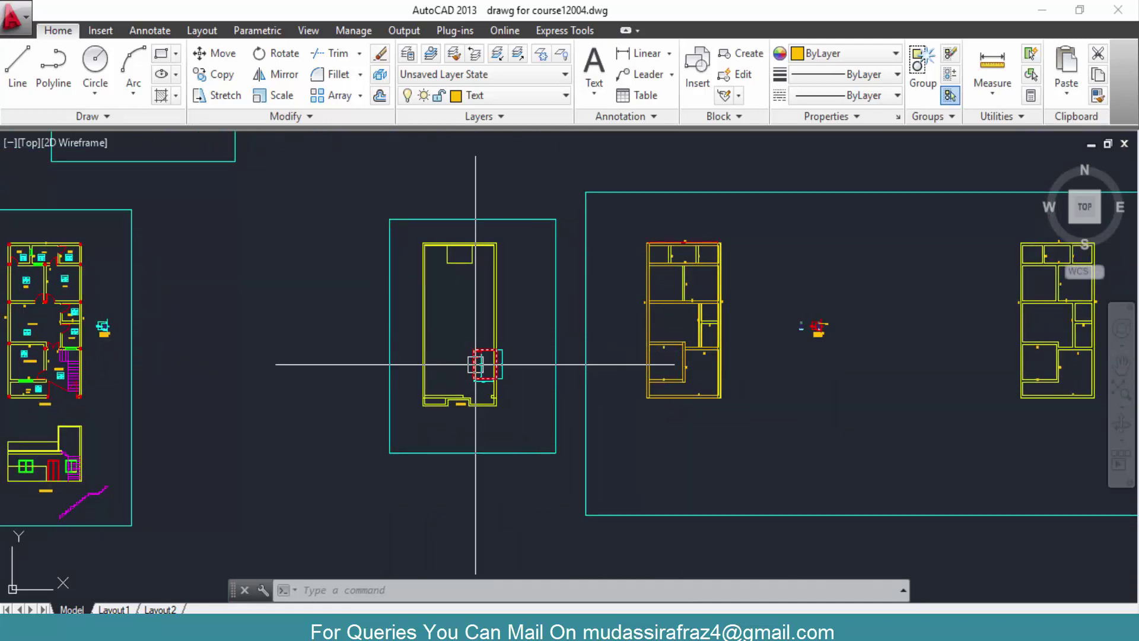
scroll(522, 401, "down", 5)
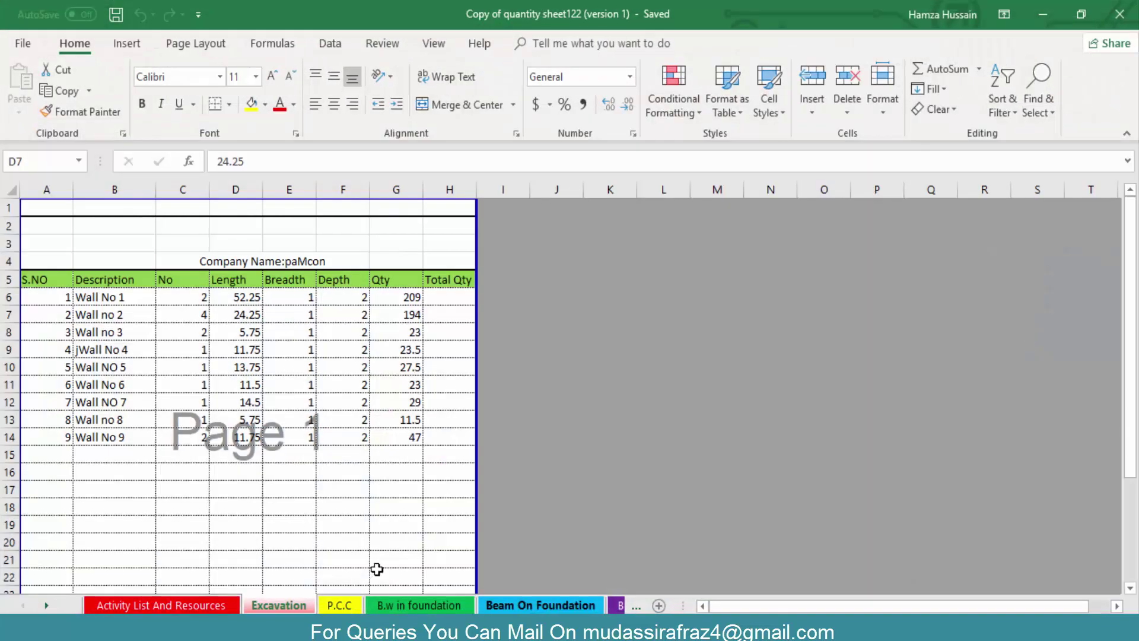
Step: In the Excel quantity workbook, review the Excavation, P.C.C, B.w in foundation and Beam On Foundation sheets
scroll(249, 385, "down", 2)
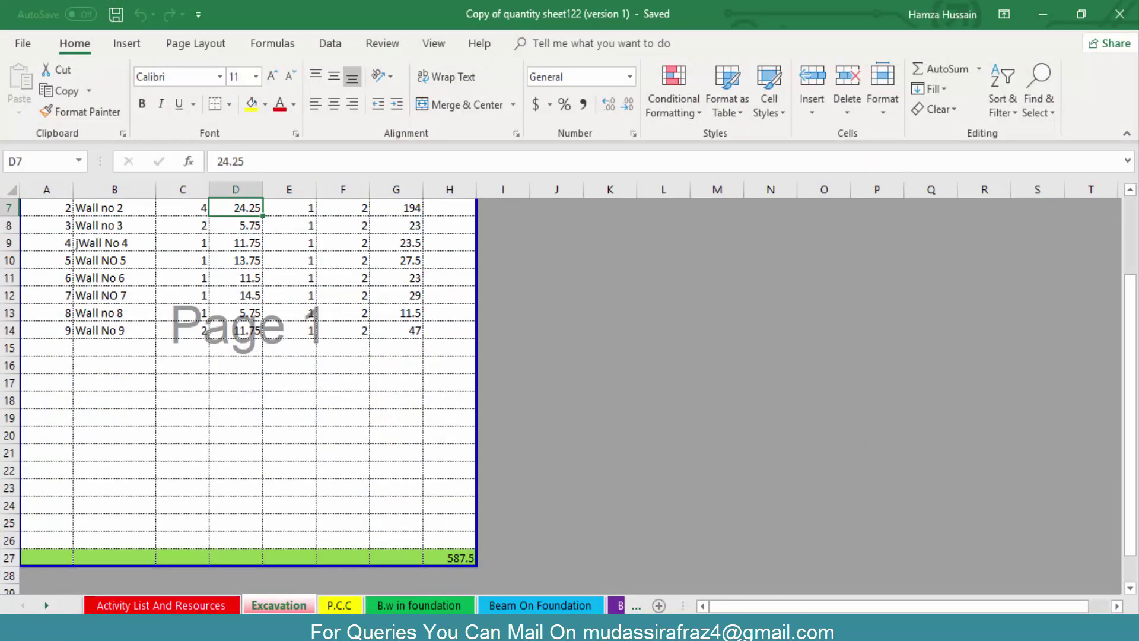
scroll(315, 506, "up", 2)
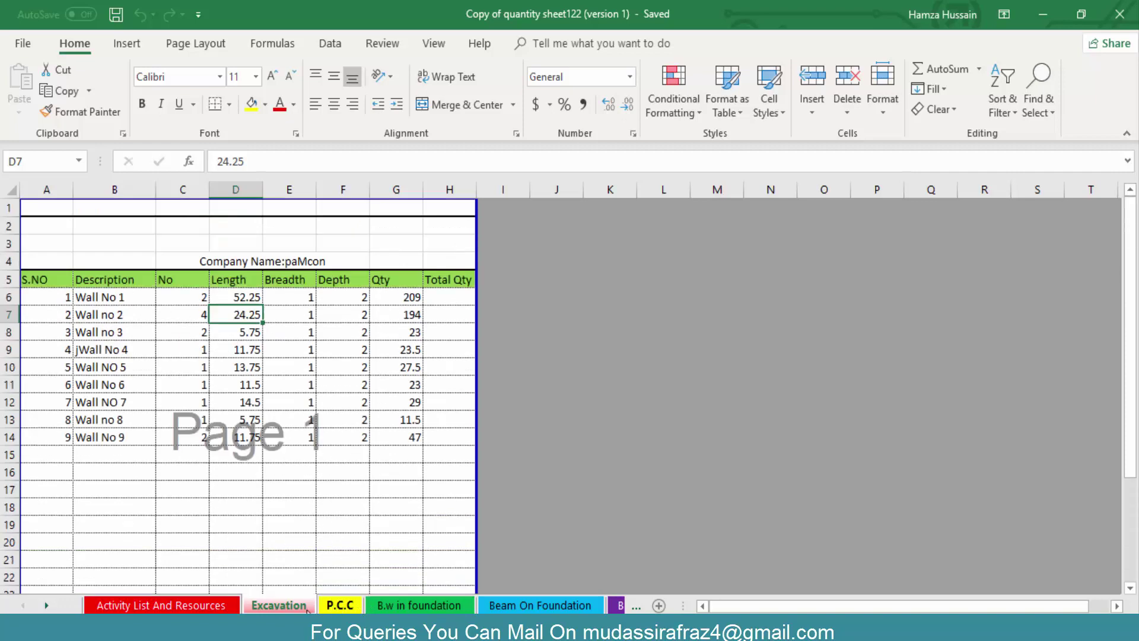
left_click(334, 606)
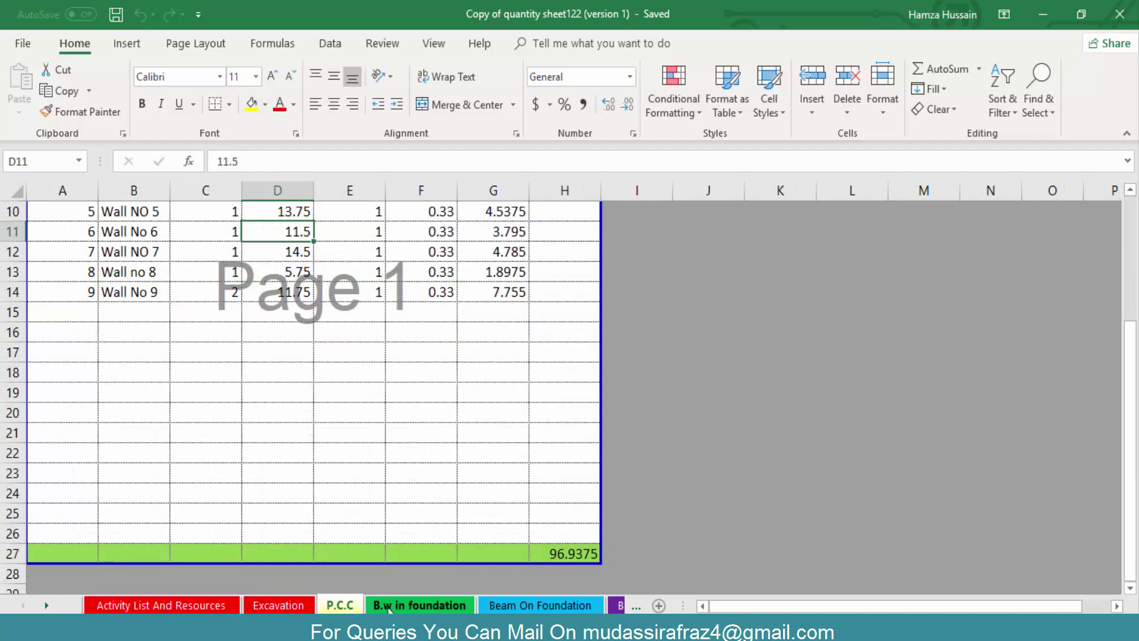
left_click(432, 606)
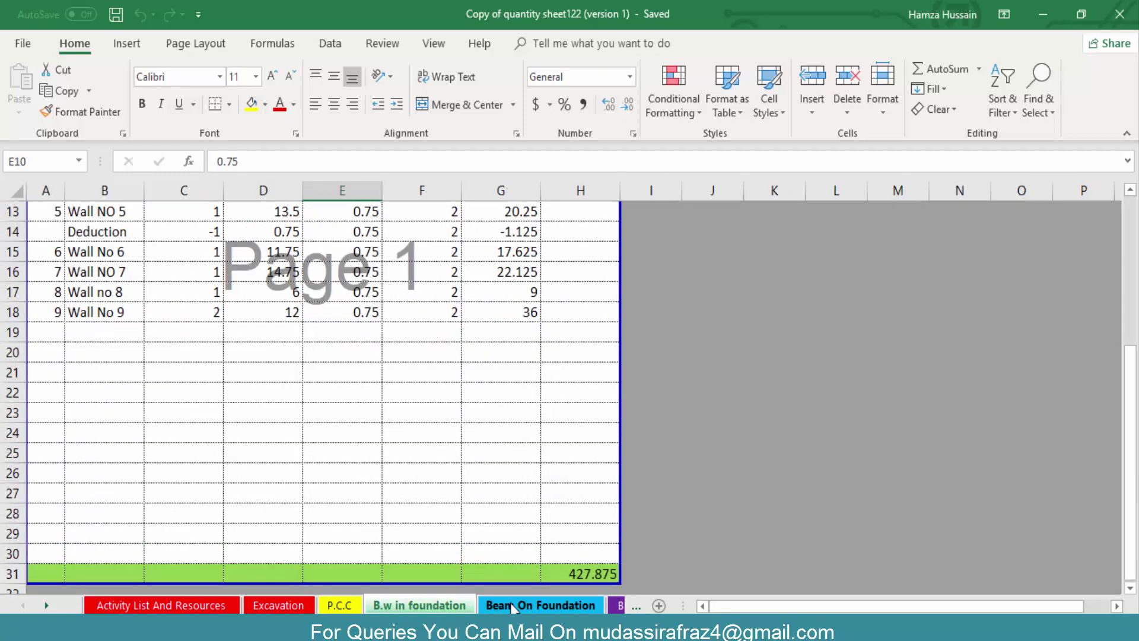
left_click(512, 606)
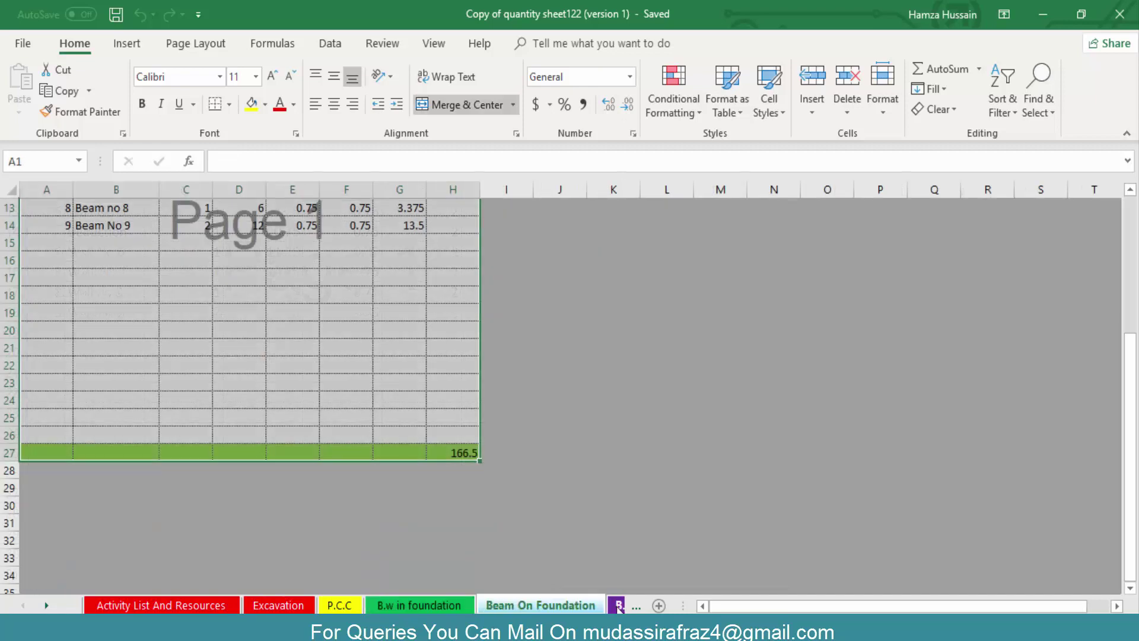
Step: Review the B.W IN SUPERSTRUCTURE, Column Necks, Columns, Slab Conc and Stair Conc quantity sheets
left_click(617, 606)
left_click(614, 606)
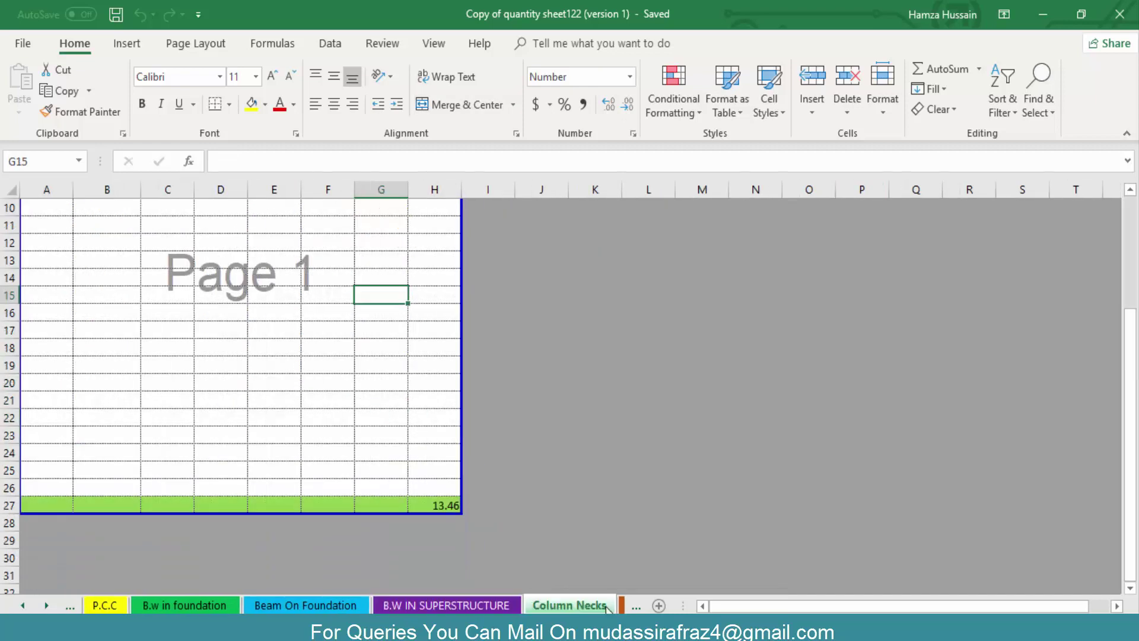
left_click(623, 606)
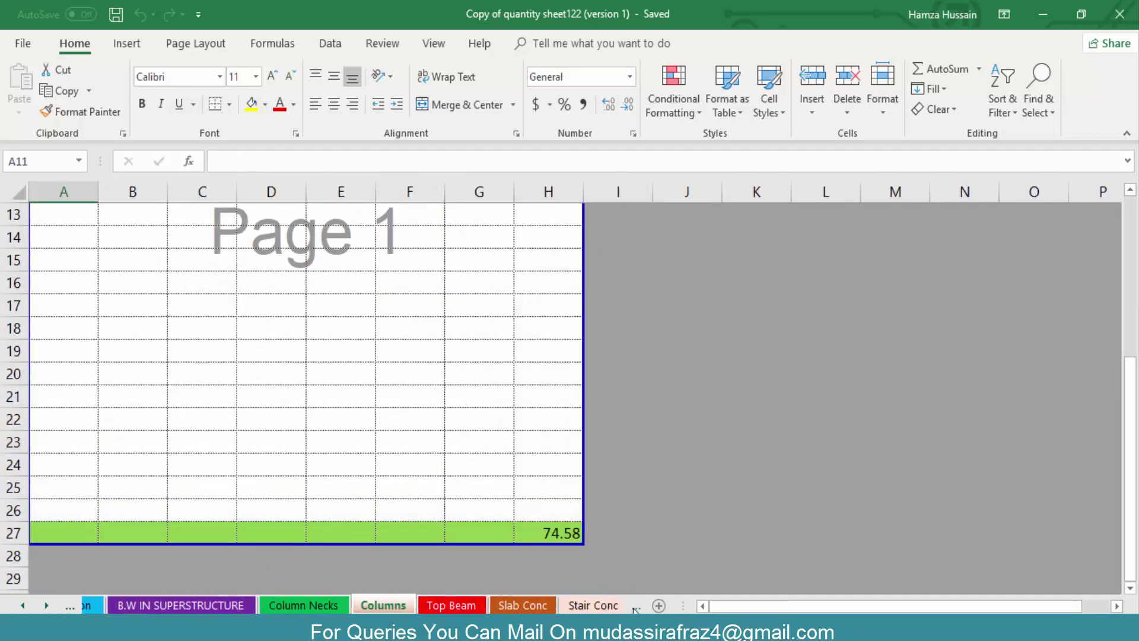
left_click(507, 606)
left_click(570, 606)
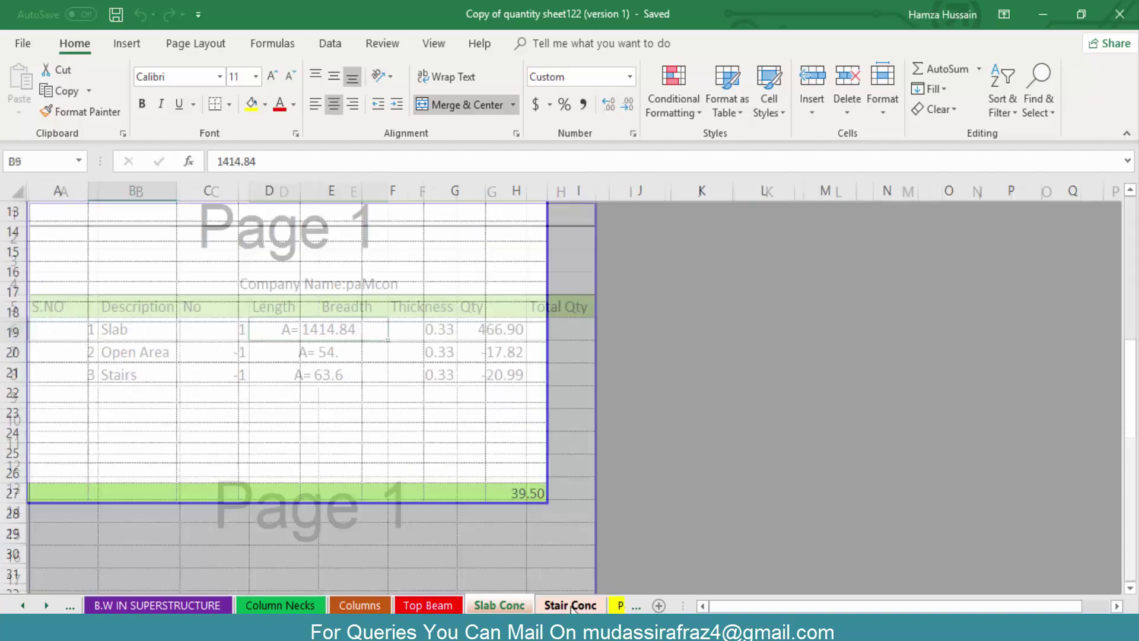
Step: Review the Parapert Wall, BW IN MUMTY and Mumty Slab quantity sheets
left_click(620, 605)
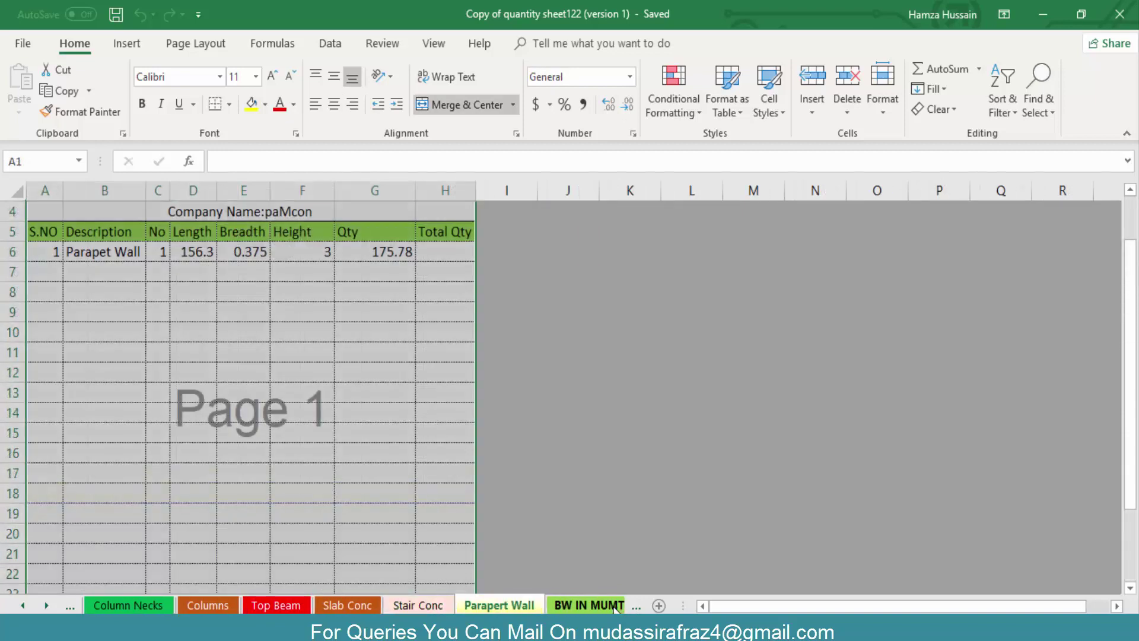
left_click(585, 606)
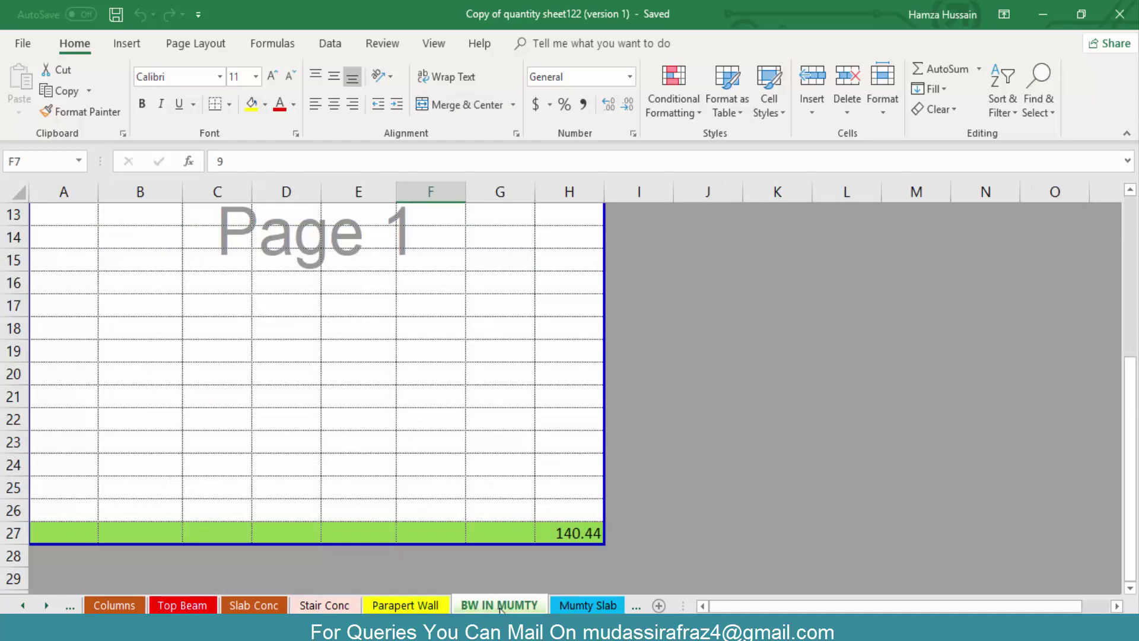
left_click(564, 605)
Step: Open the Barbending SCHEDULE sheet and look through its column, beam and slab bar entries from the totals up
left_click(596, 606)
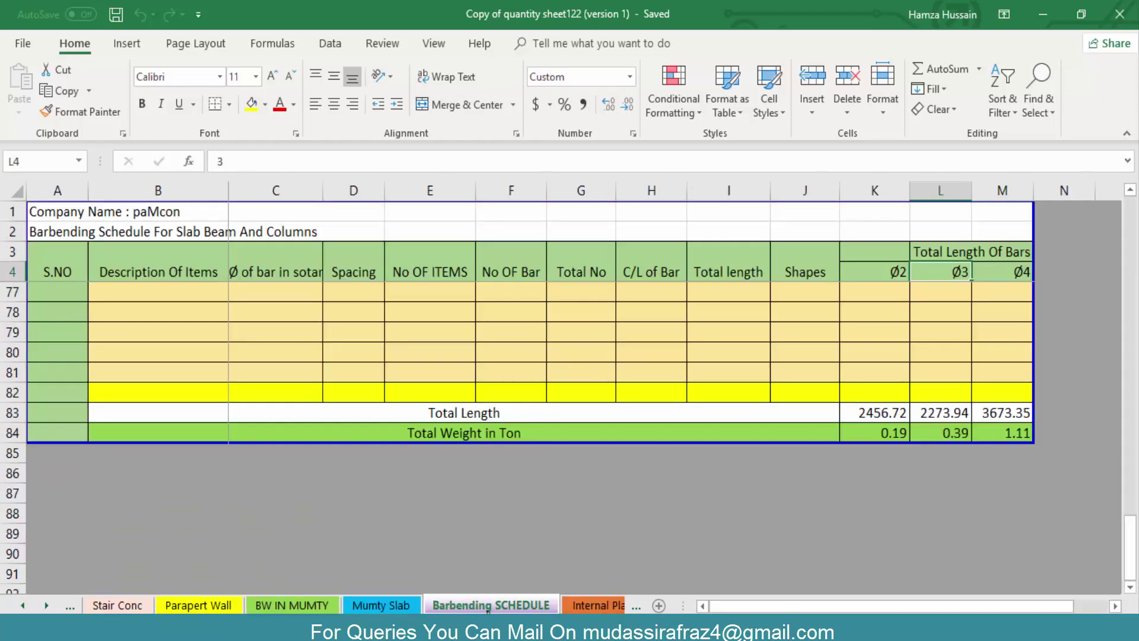
scroll(514, 529, "up", 15)
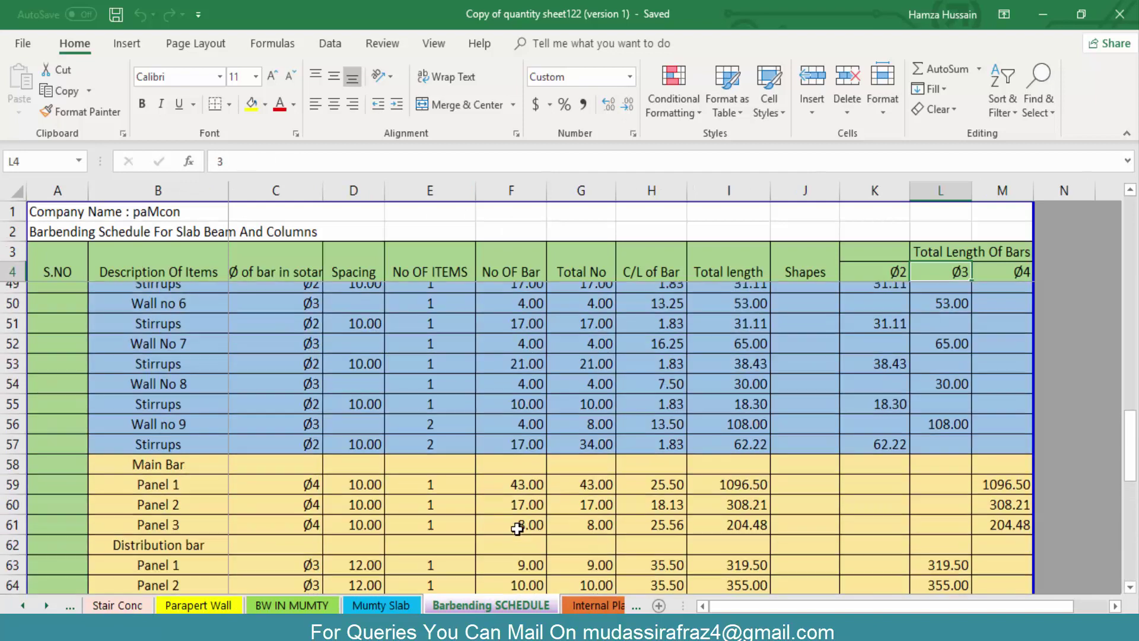
scroll(517, 530, "up", 9)
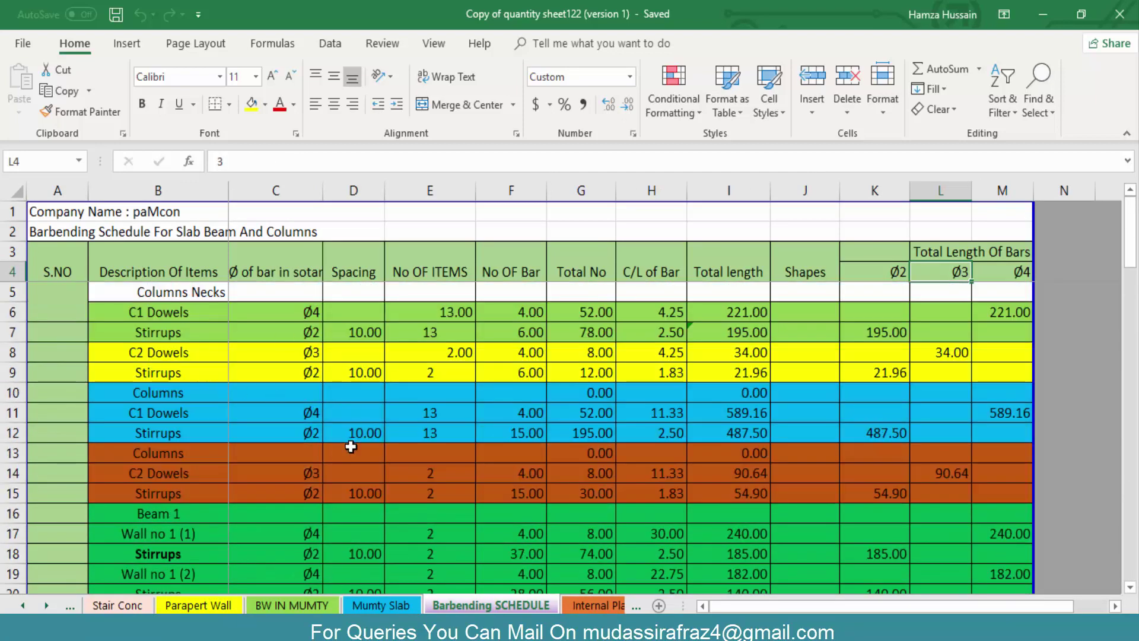
scroll(351, 447, "down", 5)
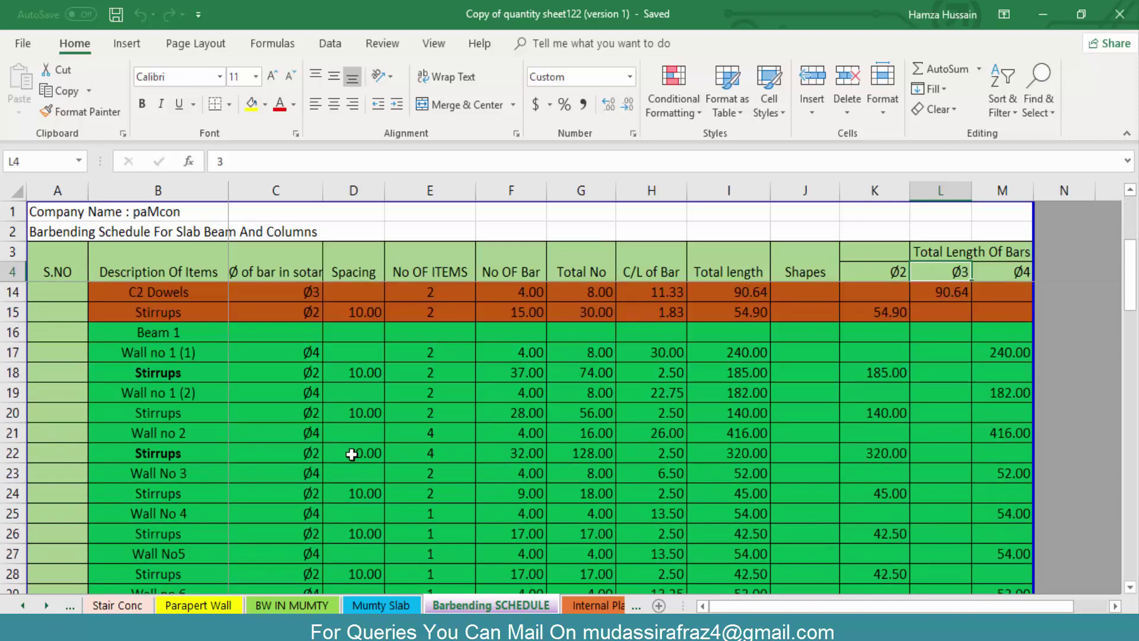
Step: Look through the beam entries of the bar bending schedule, and review the Internal Plaster, Ceiling Plaster, External Plaster and Marble sheets
scroll(354, 488, "down", 5)
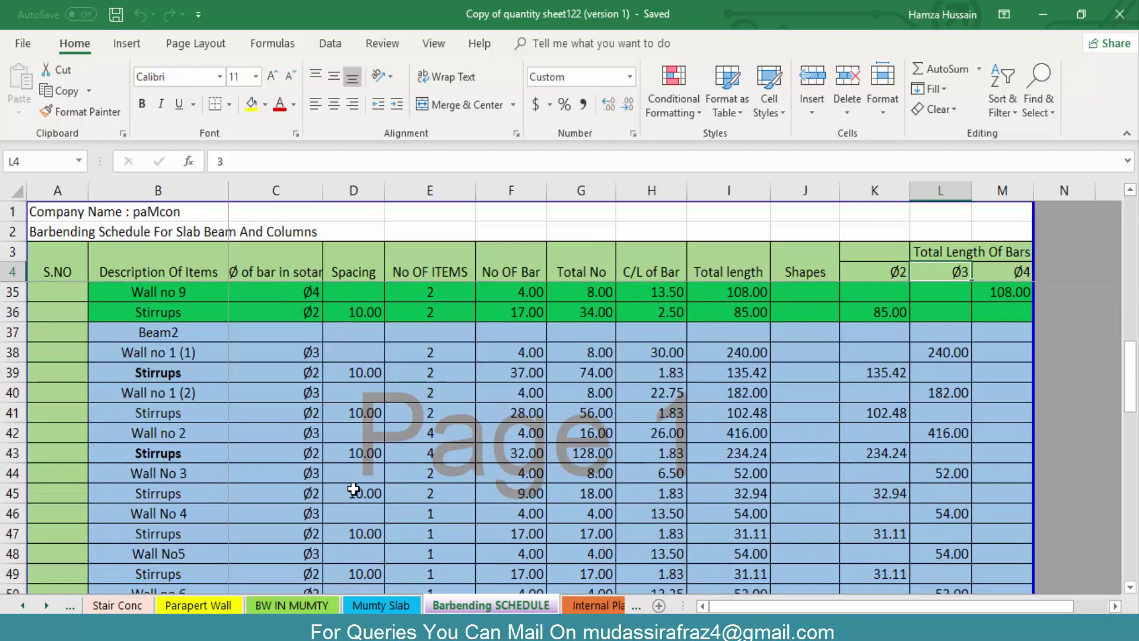
left_click(590, 605)
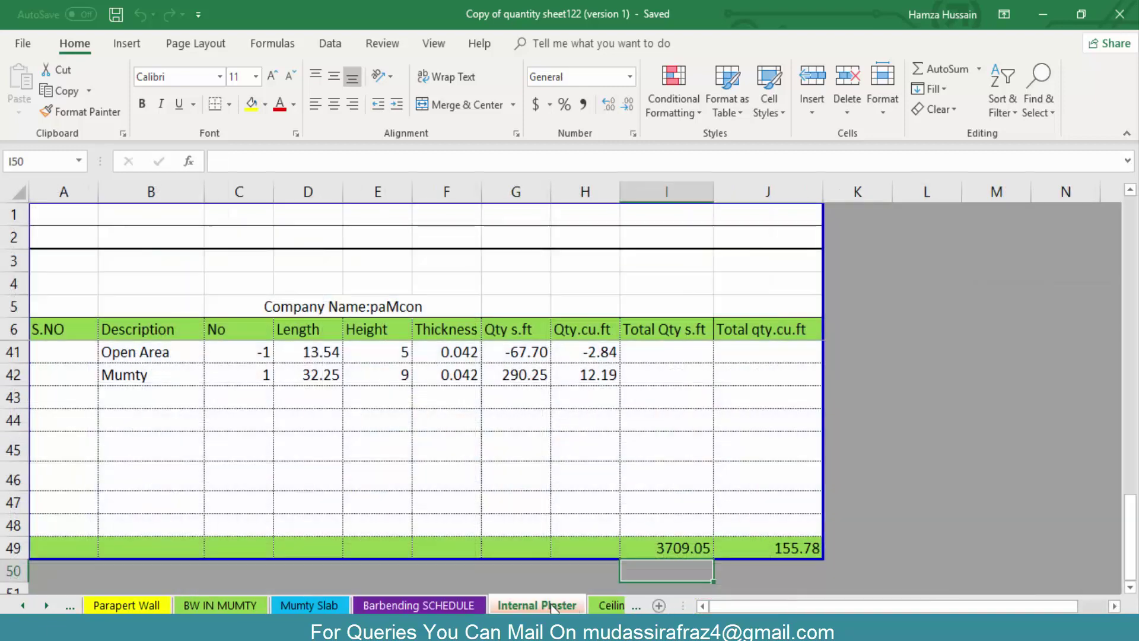
left_click(597, 607)
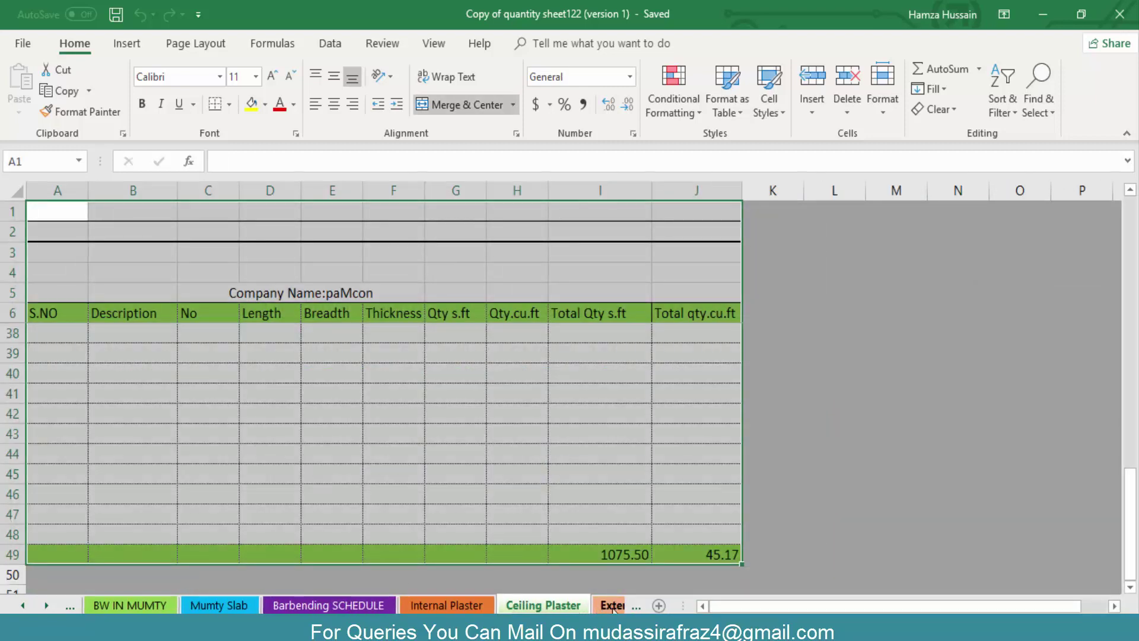
left_click(612, 605)
left_click(615, 605)
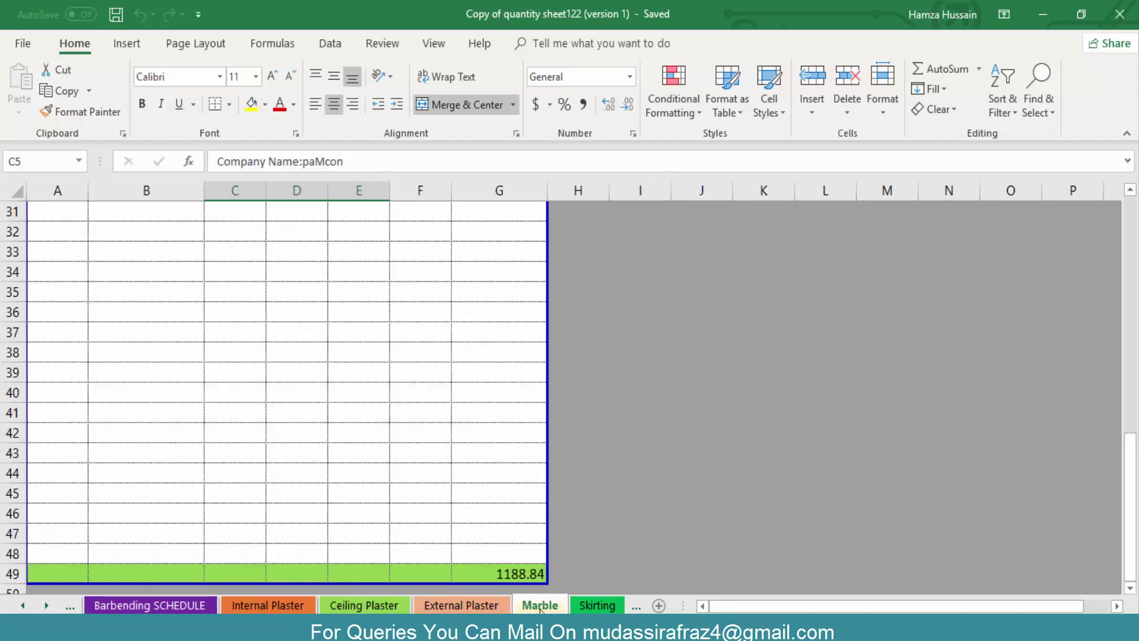
Step: Review the Skirting, Tiles, Internal Painting, External Painting and C Painting quantity sheets
left_click(587, 607)
left_click(558, 605)
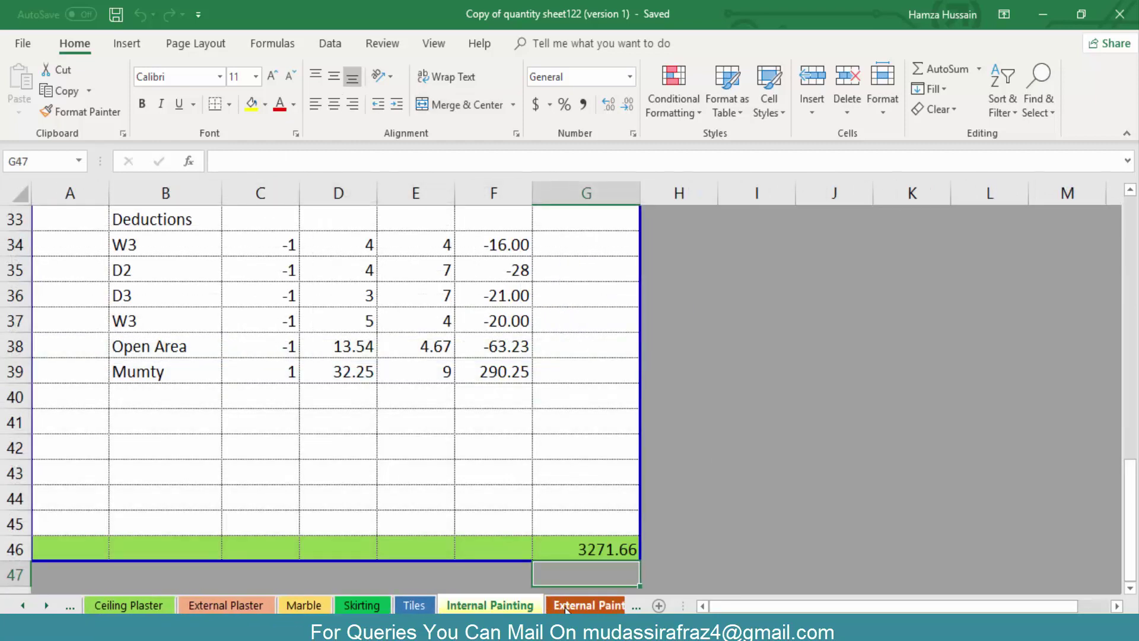
left_click(589, 607)
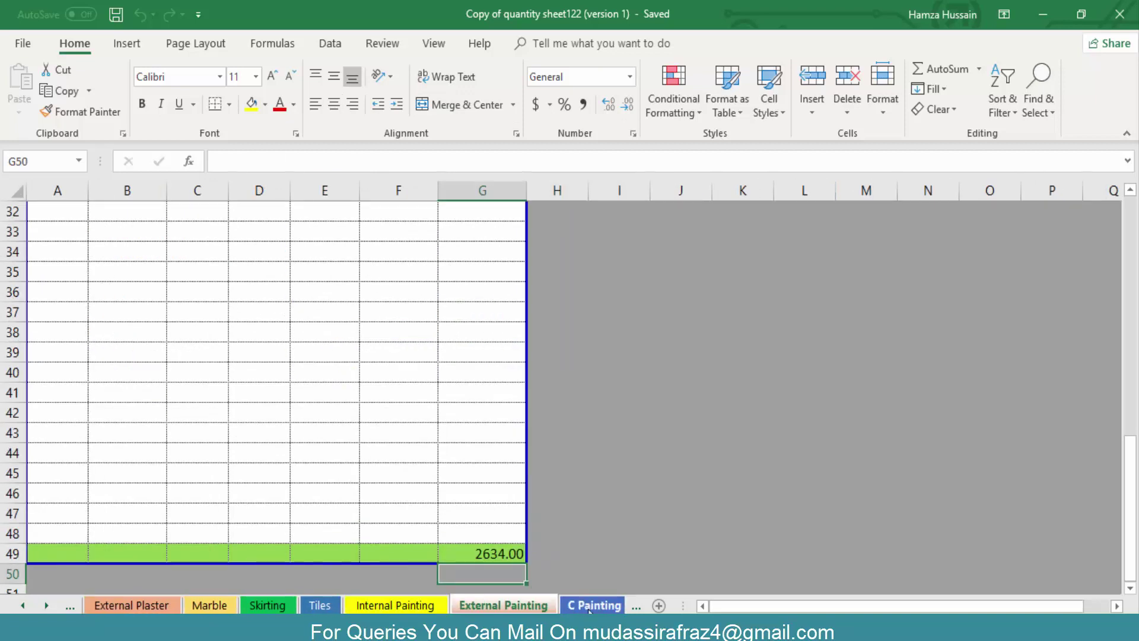
left_click(589, 606)
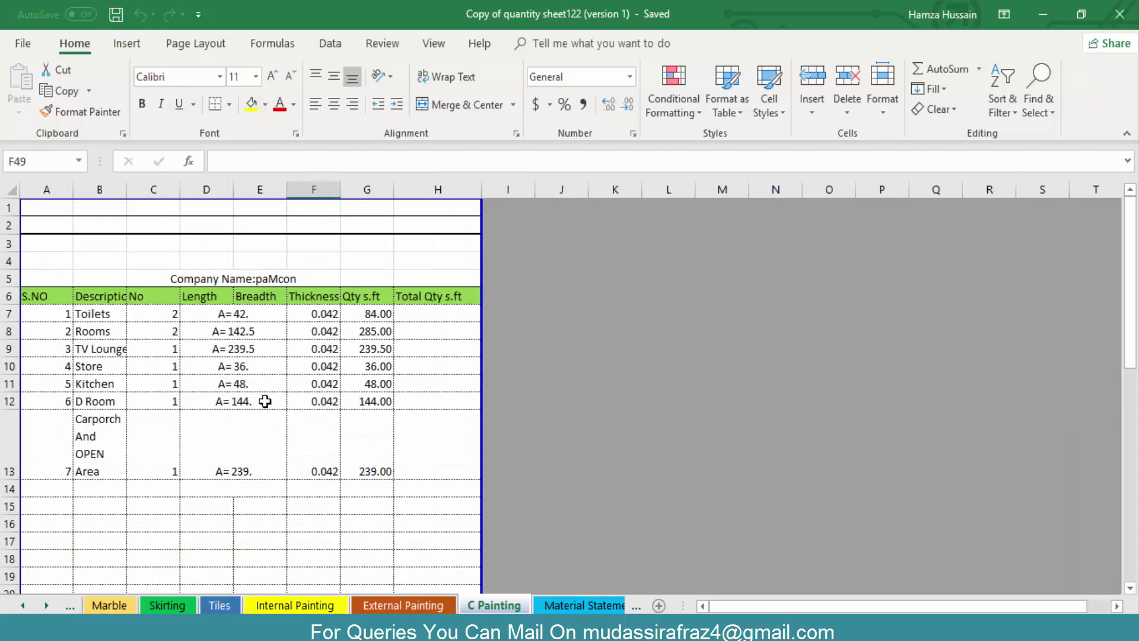
Step: Open the Material Statement sheet, look through its items and inspect the cement formulas for the foundation rows
left_click(565, 606)
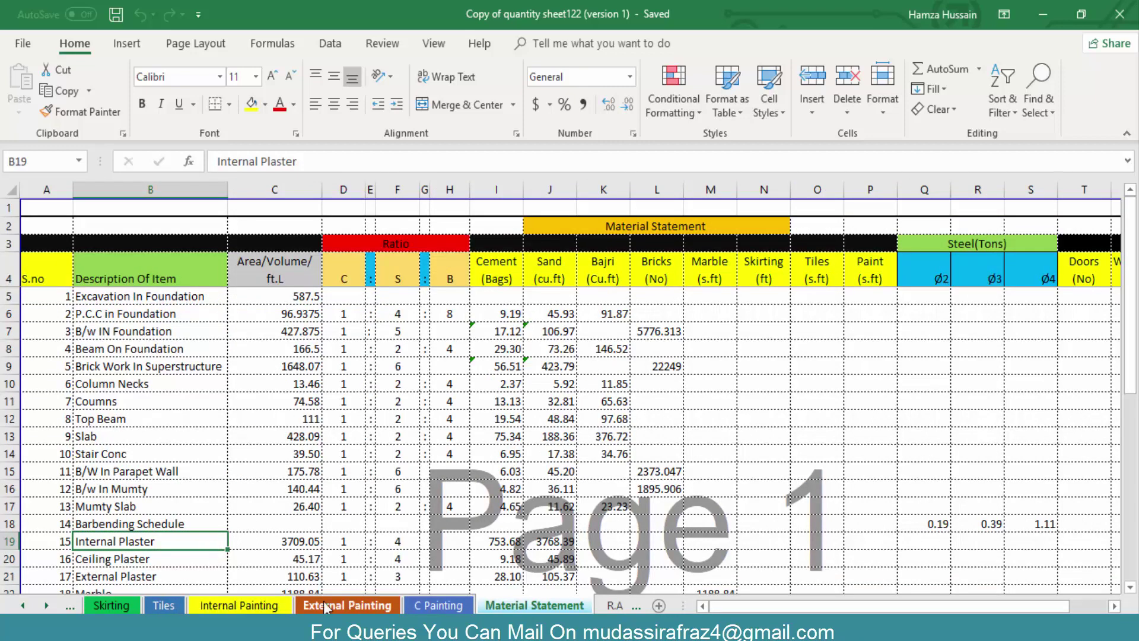
left_click(126, 299)
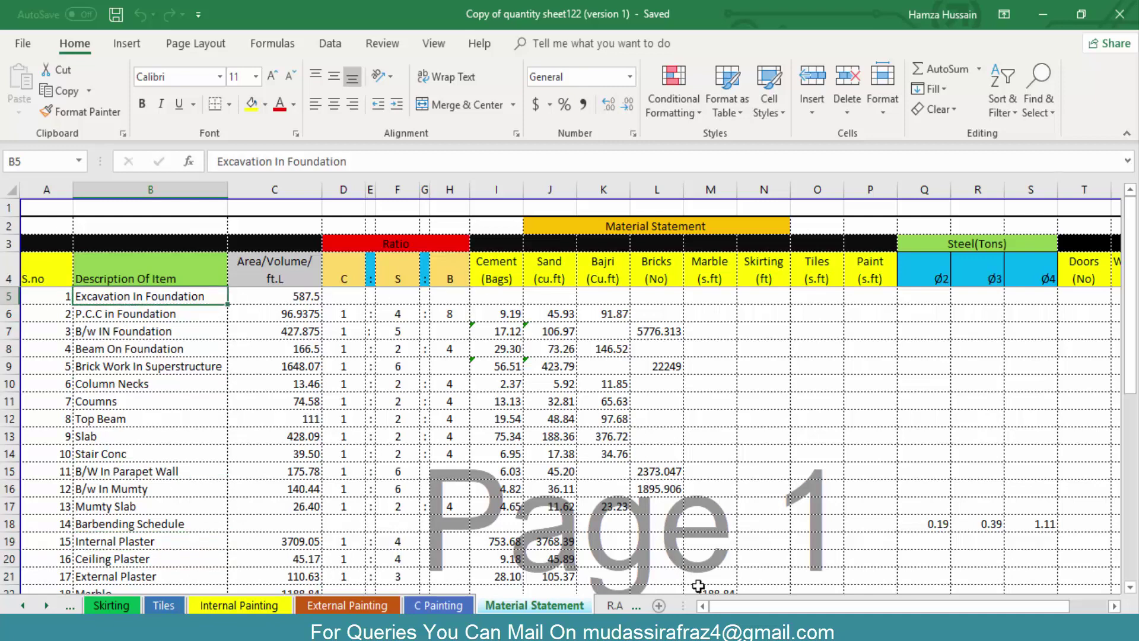
mouse_move(747, 606)
left_mouse_down()
mouse_move(778, 606)
mouse_move(763, 606)
left_mouse_up()
scroll(533, 337, "down", 2)
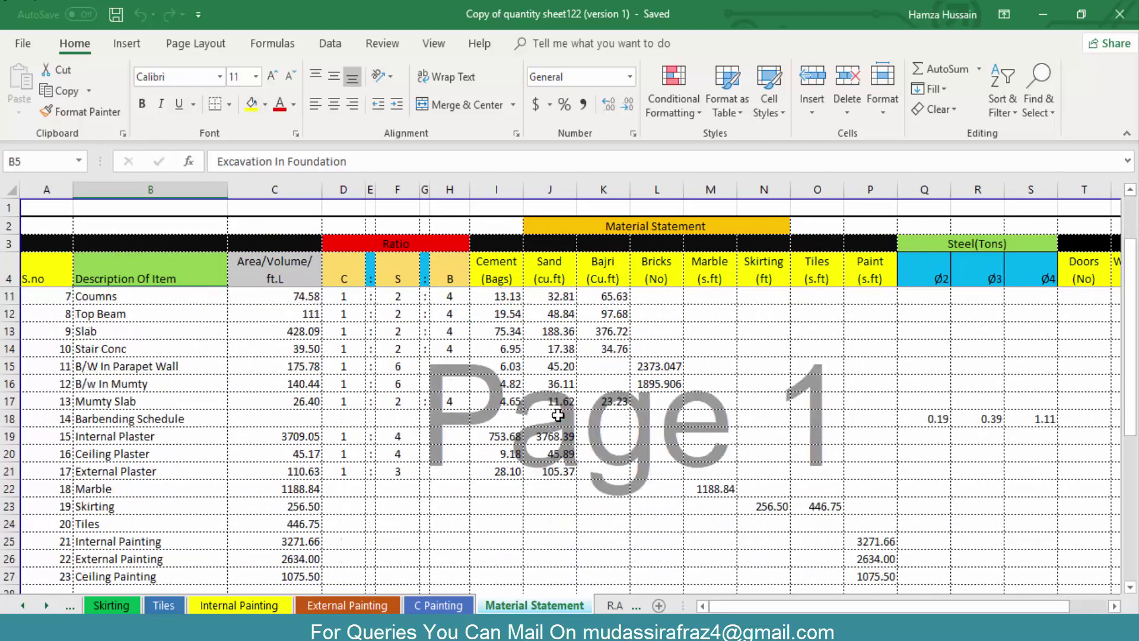
scroll(533, 337, "up", 2)
left_click(499, 326)
left_click(505, 356)
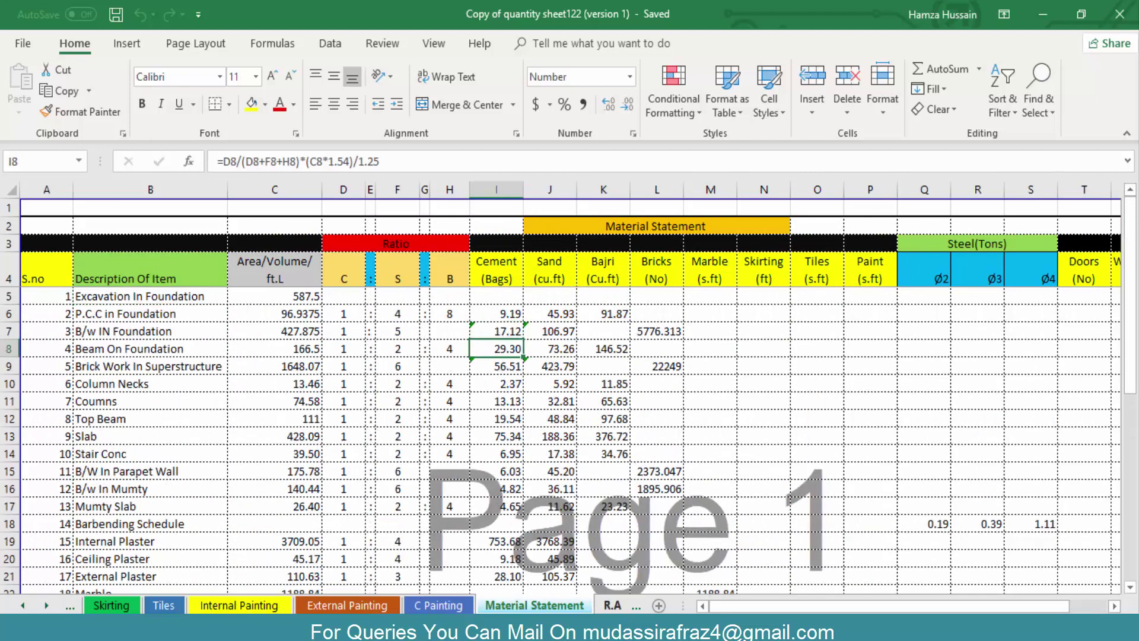
Step: Open the R.A For Excavation sheet and inspect the formula behind the excavation volume
left_click(614, 604)
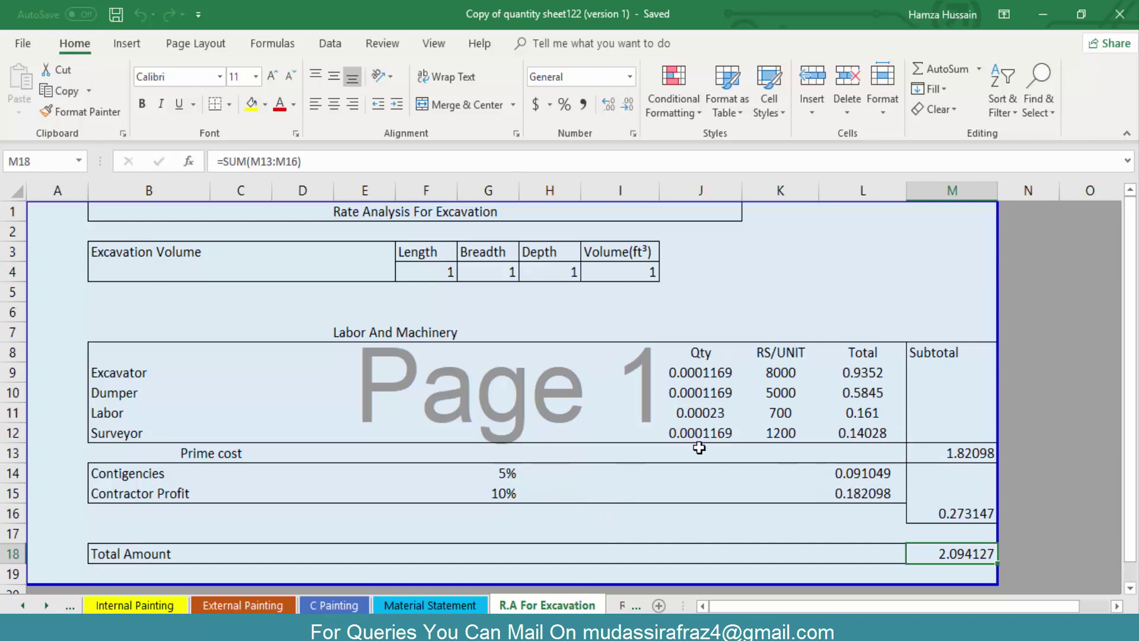
left_click(614, 270)
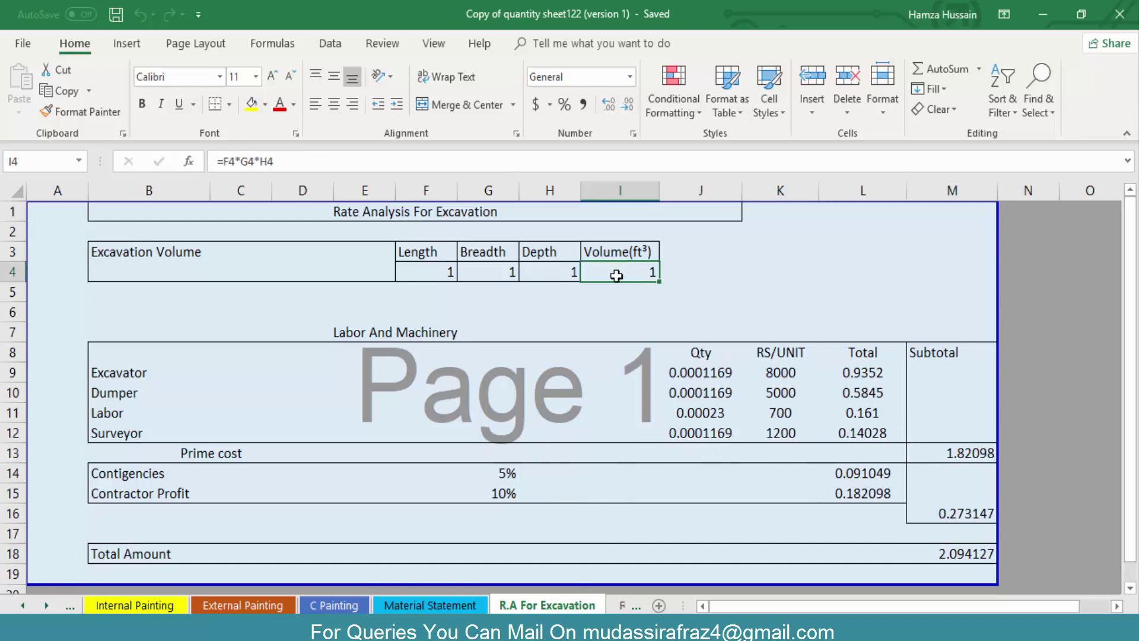
Step: Set the excavation's length, breadth and depth to 2 each in the excavation rate analysis
left_click(439, 274)
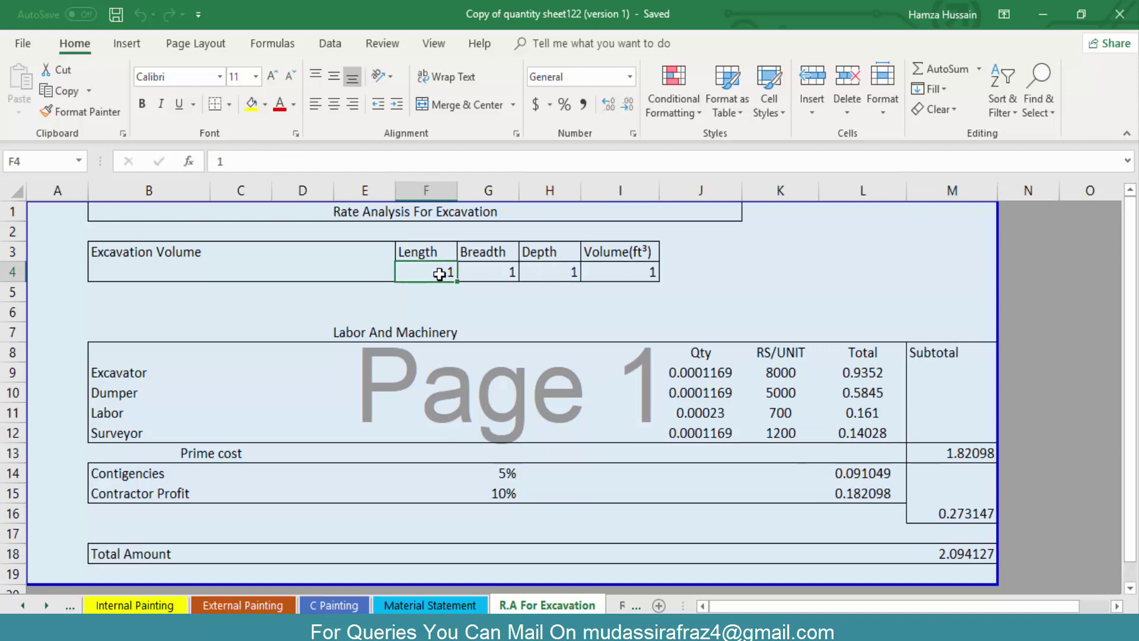
type("2")
left_click(501, 270)
left_click(538, 275)
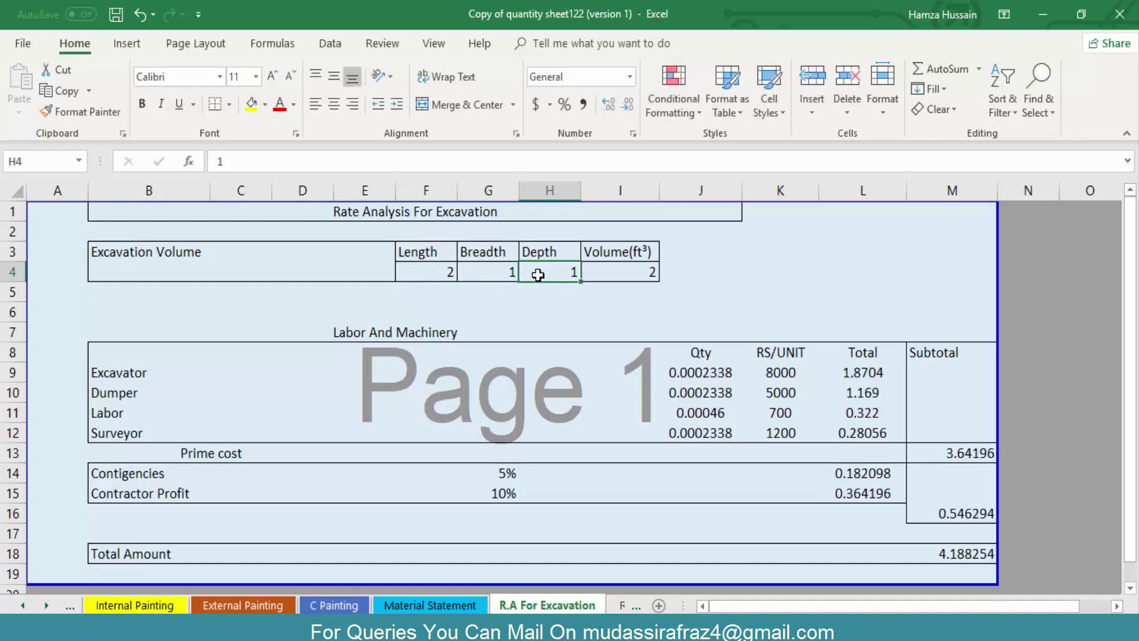
left_click(497, 273)
type("2")
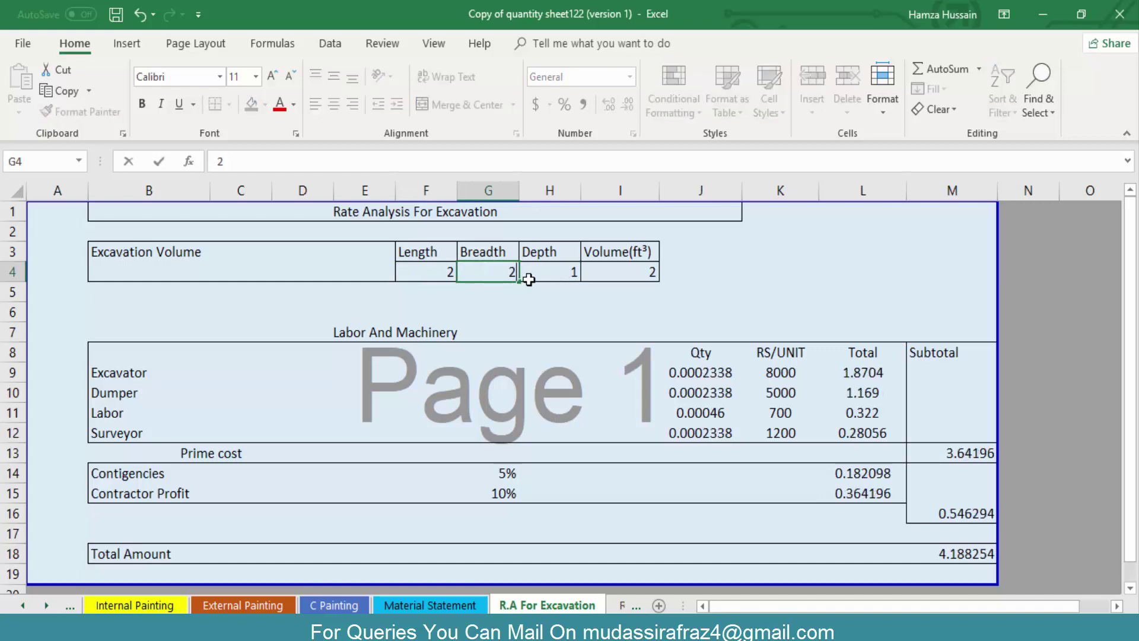
left_click(567, 273)
type("2")
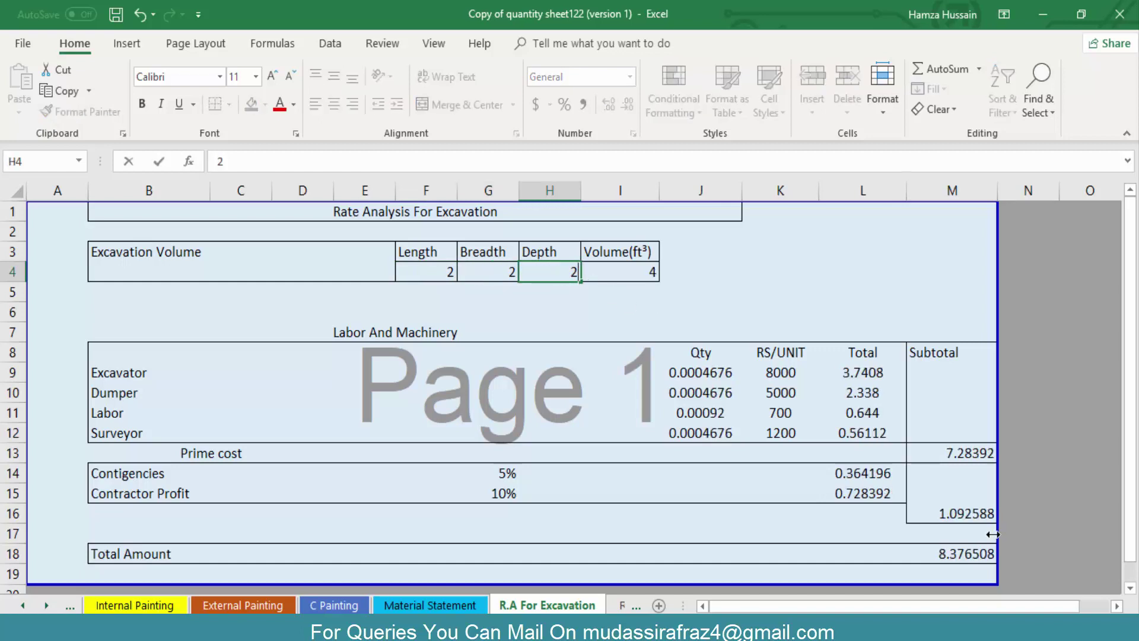
key("Return")
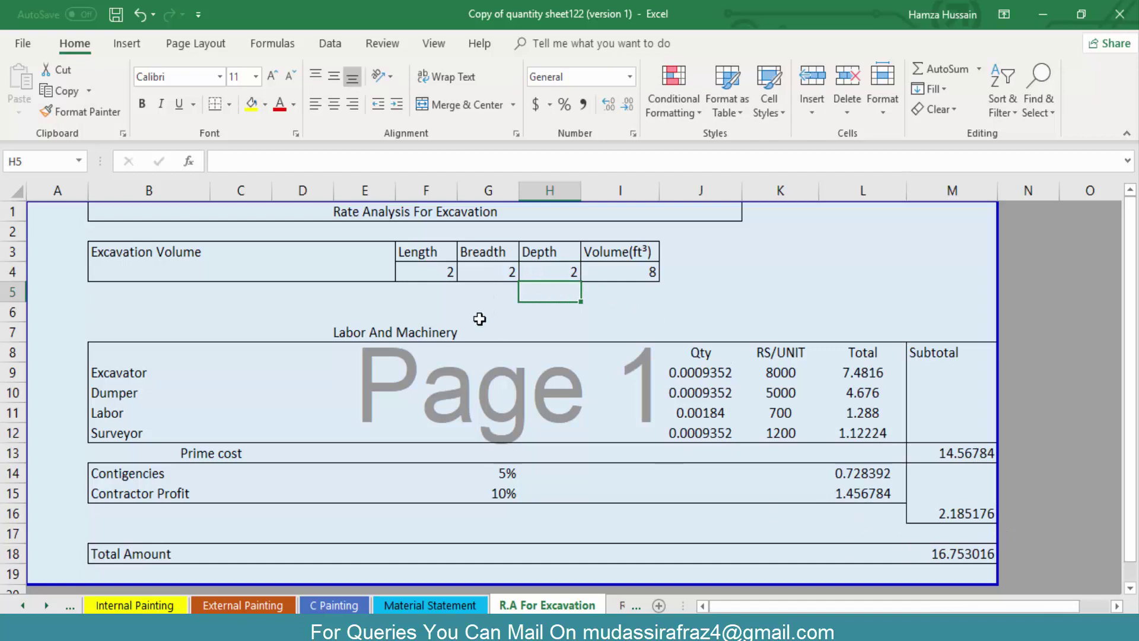
Step: Set the excavation's length, breadth and depth back to 1 each
left_click(446, 272)
type("1")
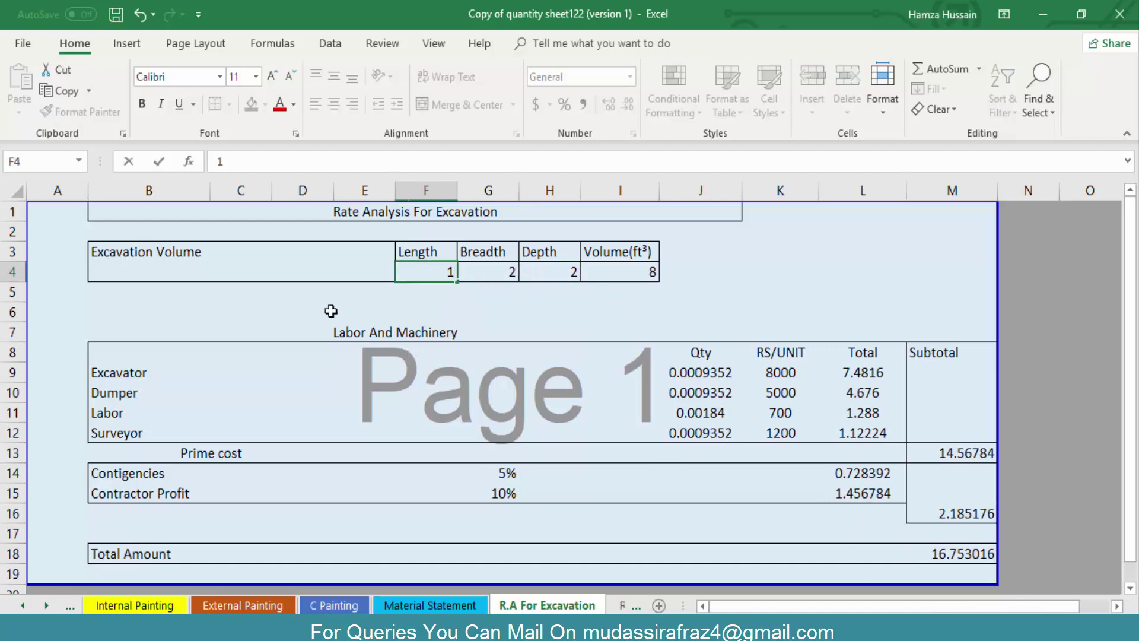
left_click(509, 273)
type("1")
left_click(561, 279)
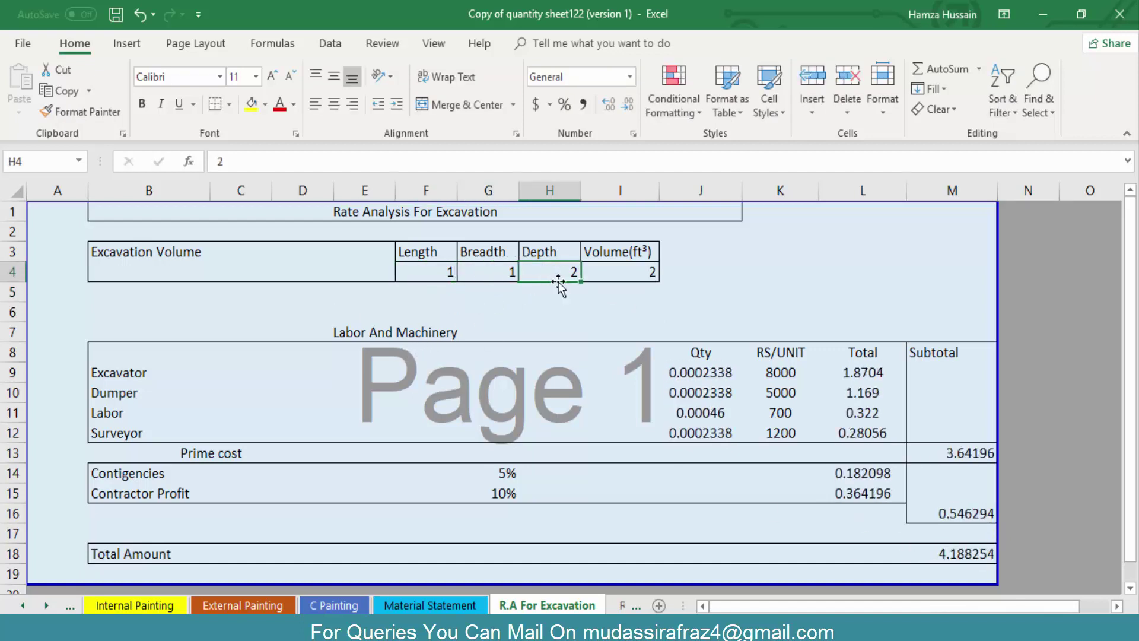
type("1")
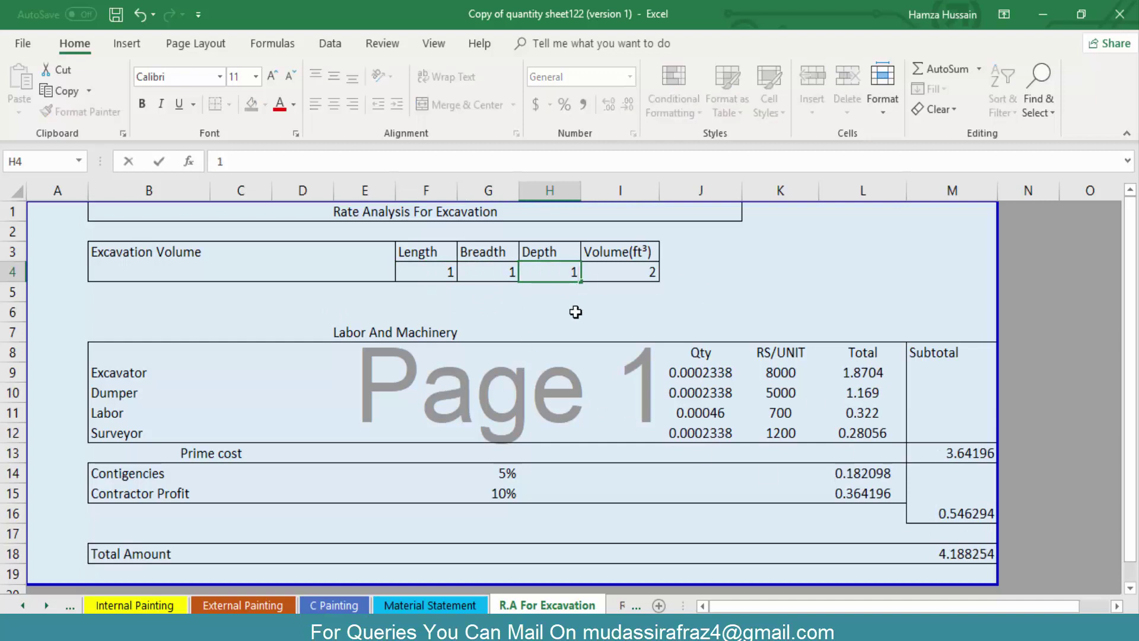
left_click(632, 278)
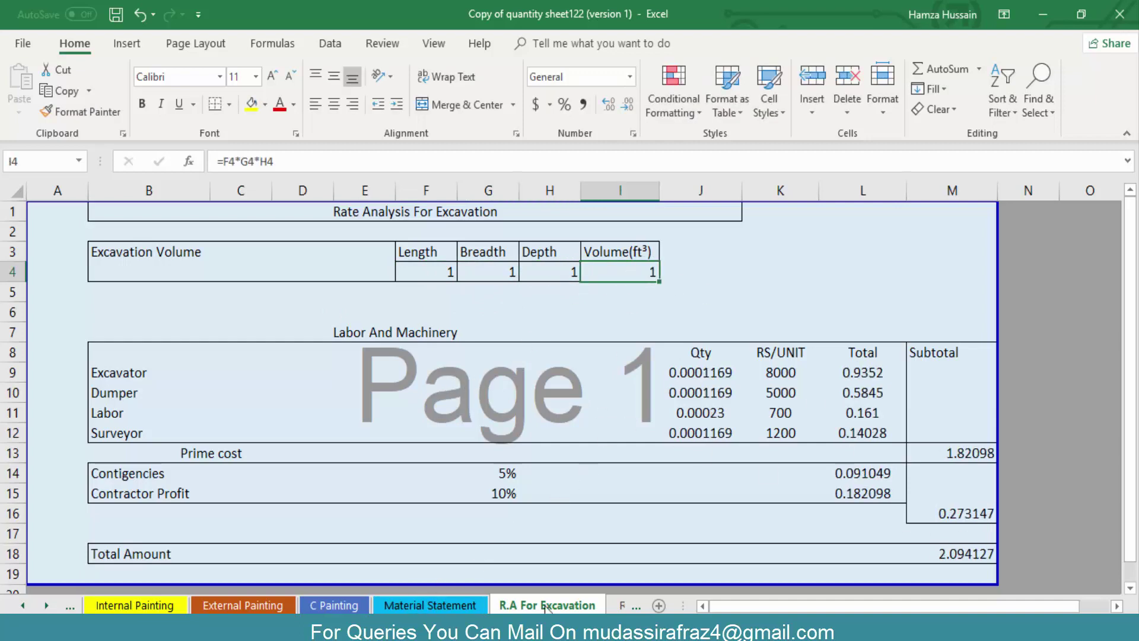
Step: Open the Rate Analysis For P.C.C sheet and examine its material, labor and percentage charges and the total amount formula
left_click(632, 606)
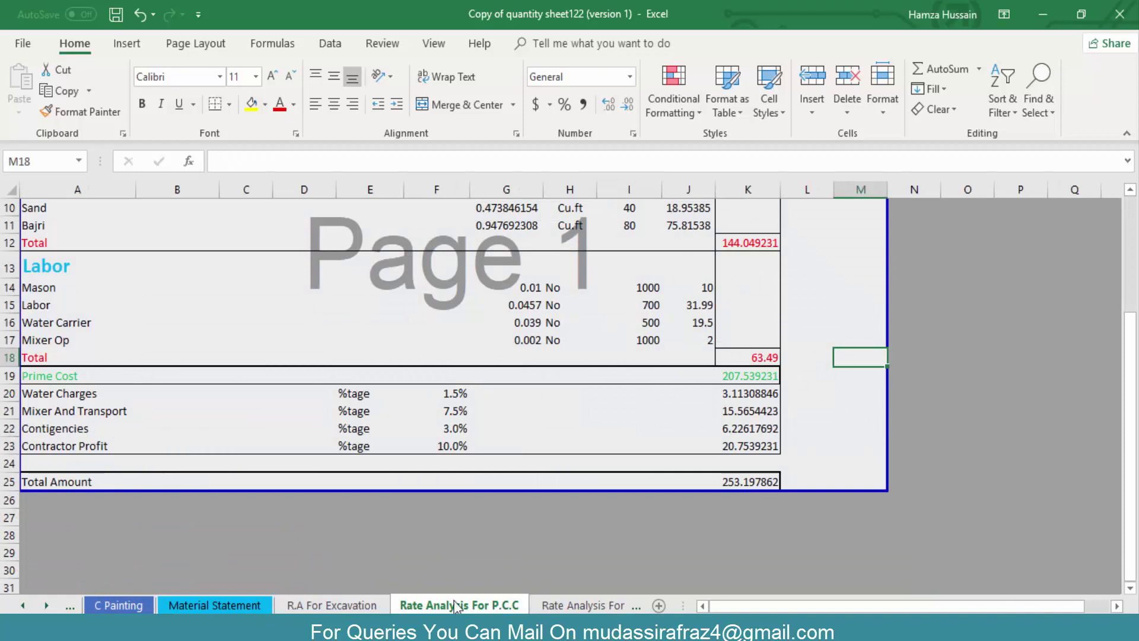
scroll(581, 462, "up", 3)
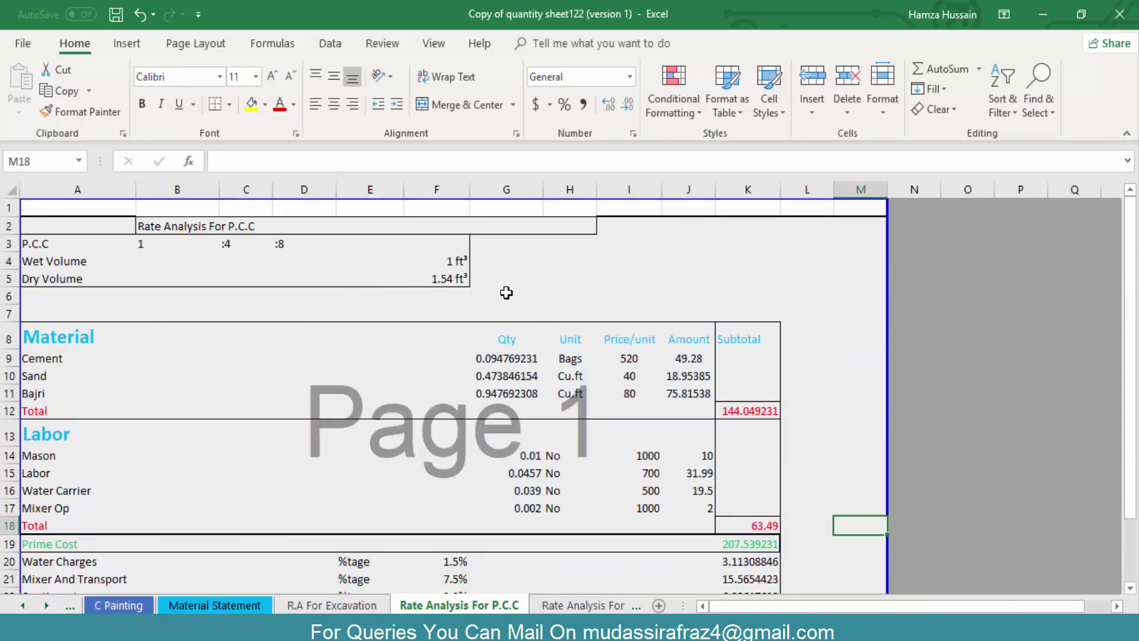
scroll(623, 362, "down", 3)
left_click(758, 482)
scroll(5, 308, "up", 2)
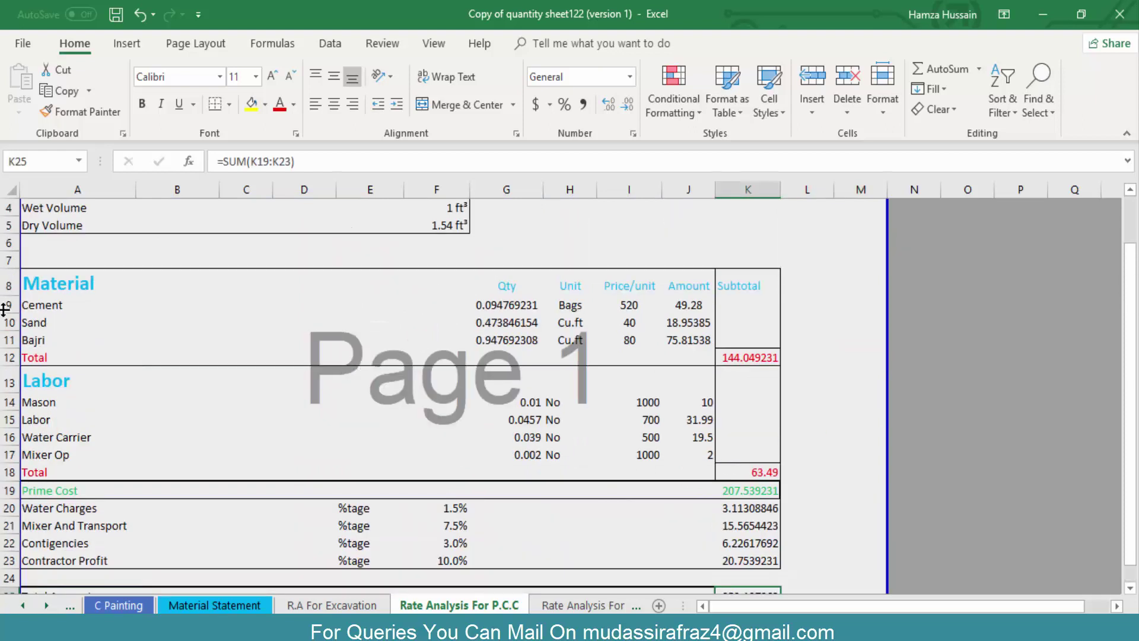
scroll(114, 427, "down", 1)
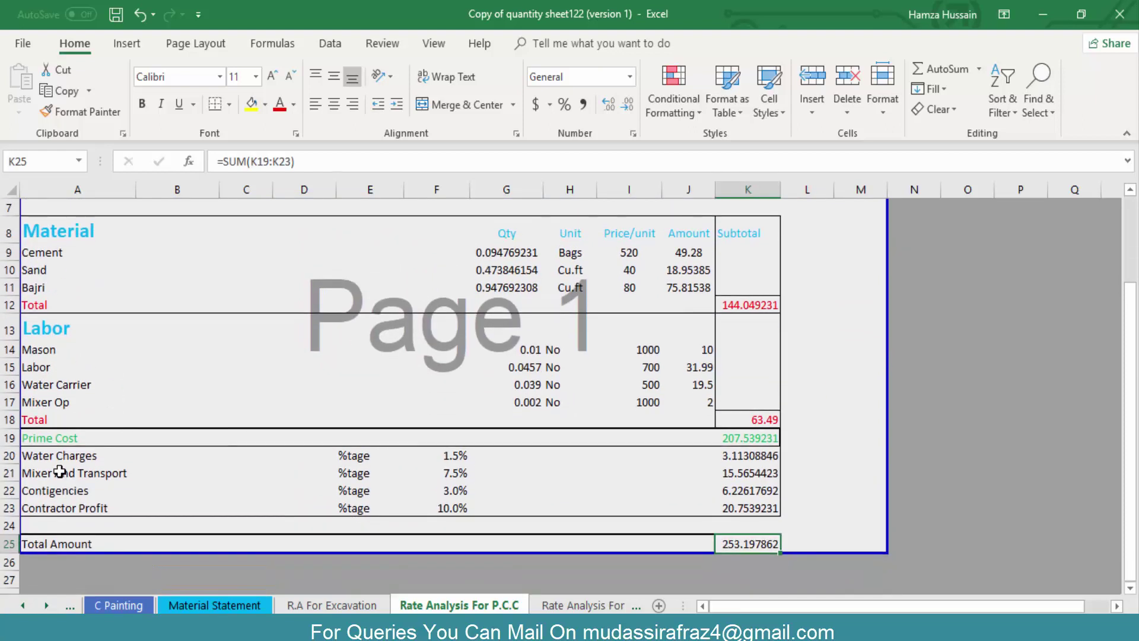
scroll(148, 426, "up", 1)
scroll(154, 422, "up", 1)
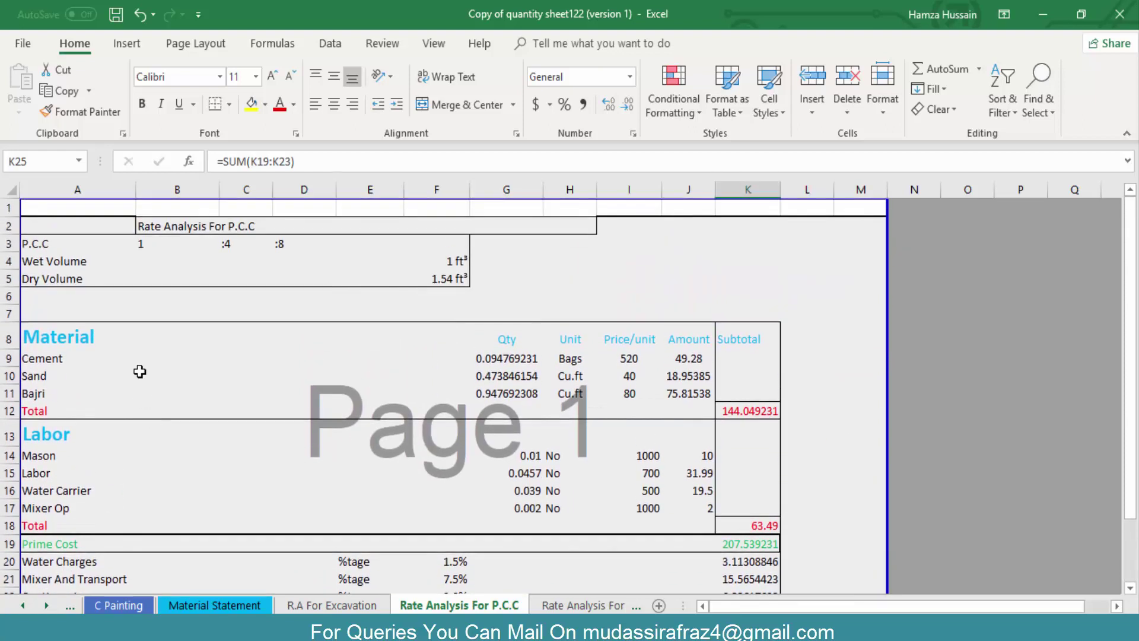
Step: Change the P.C.C mix ratio to 1:8:16 and check the recalculated costs
left_click(135, 245)
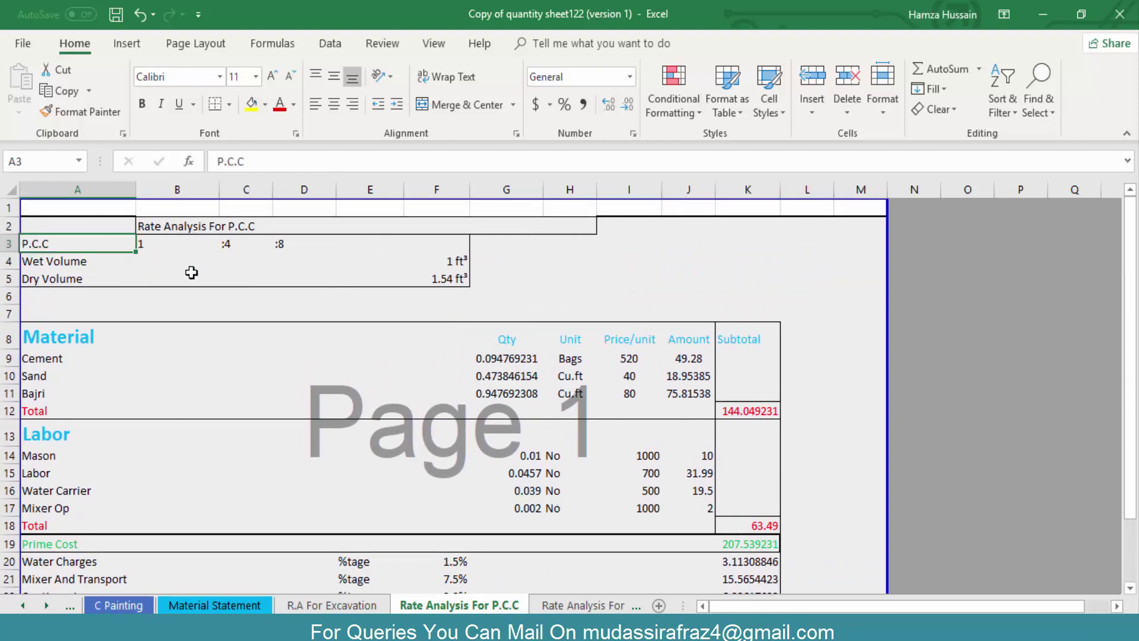
left_click(142, 245)
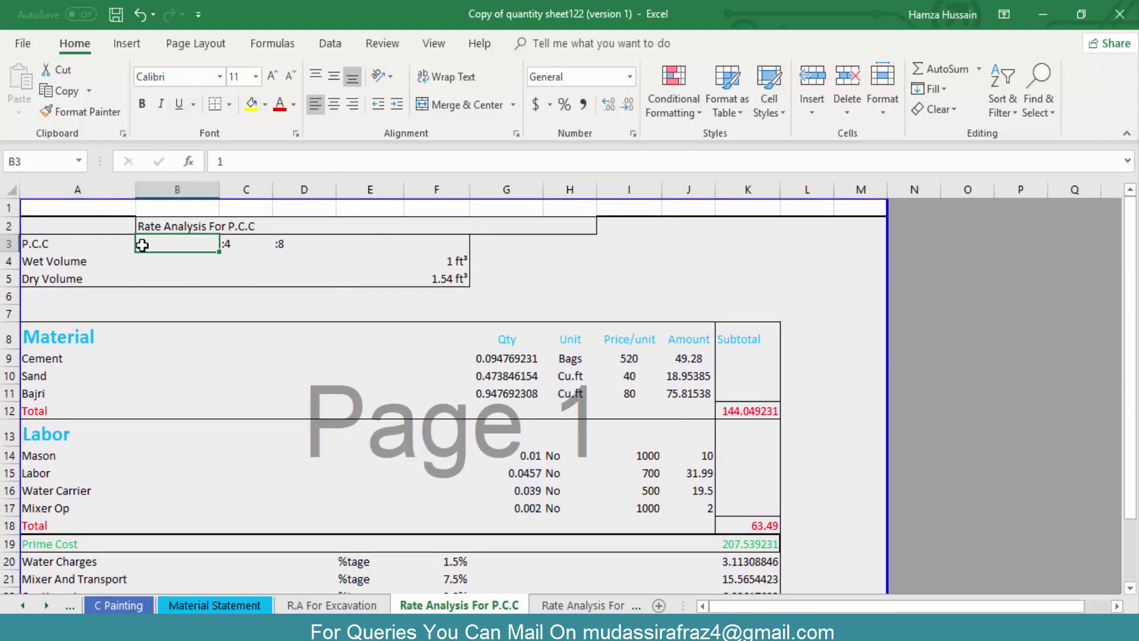
left_click(226, 250)
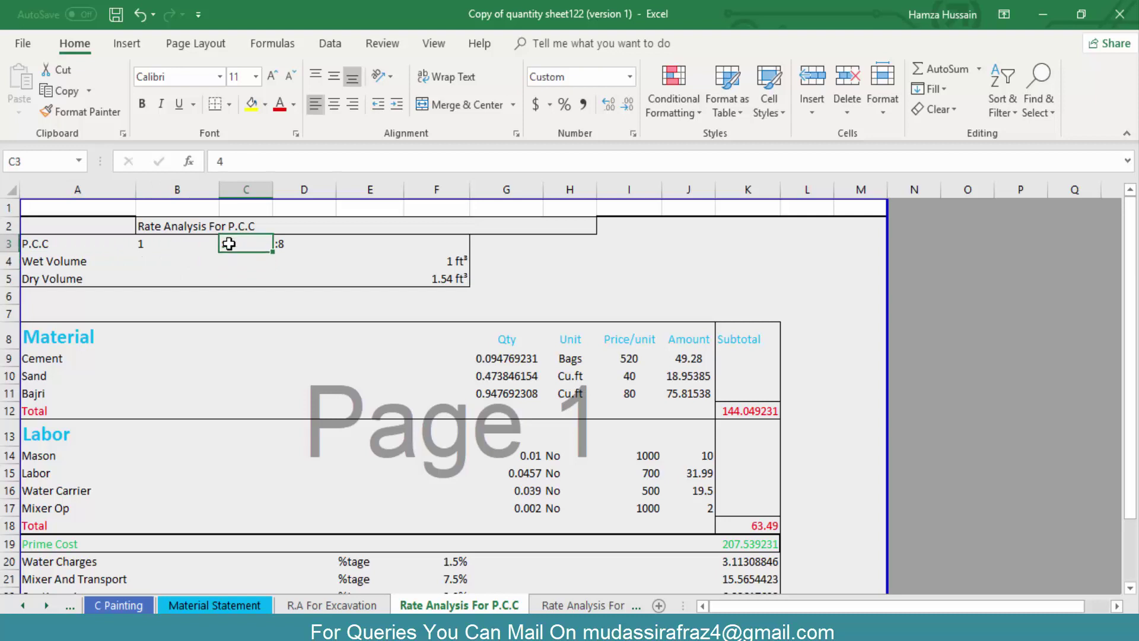
type("8")
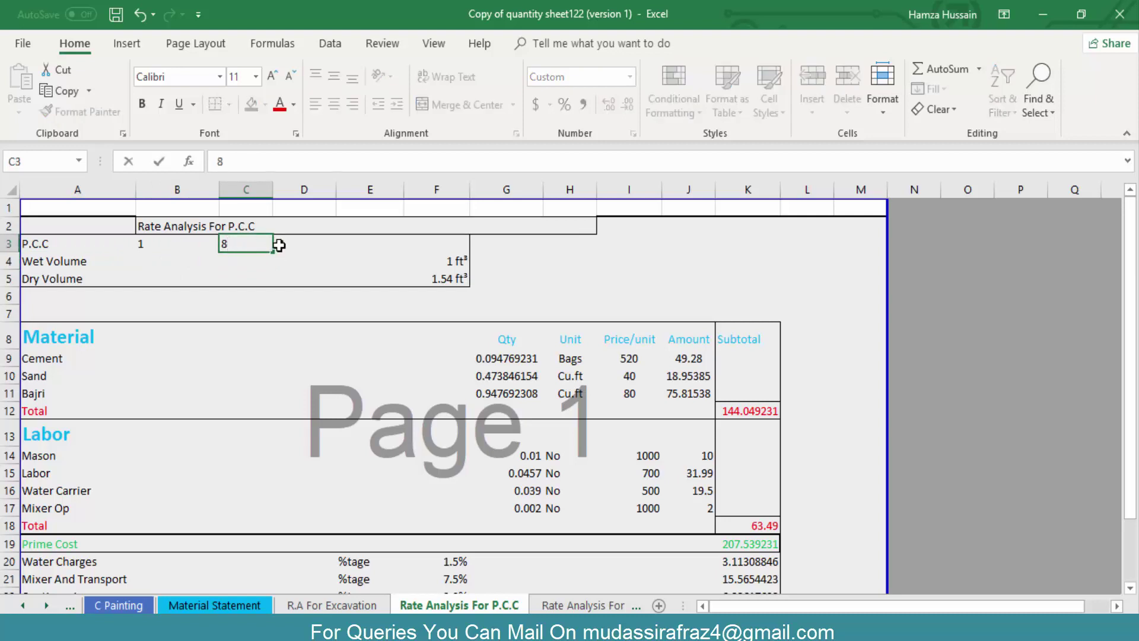
left_click(274, 244)
type("16")
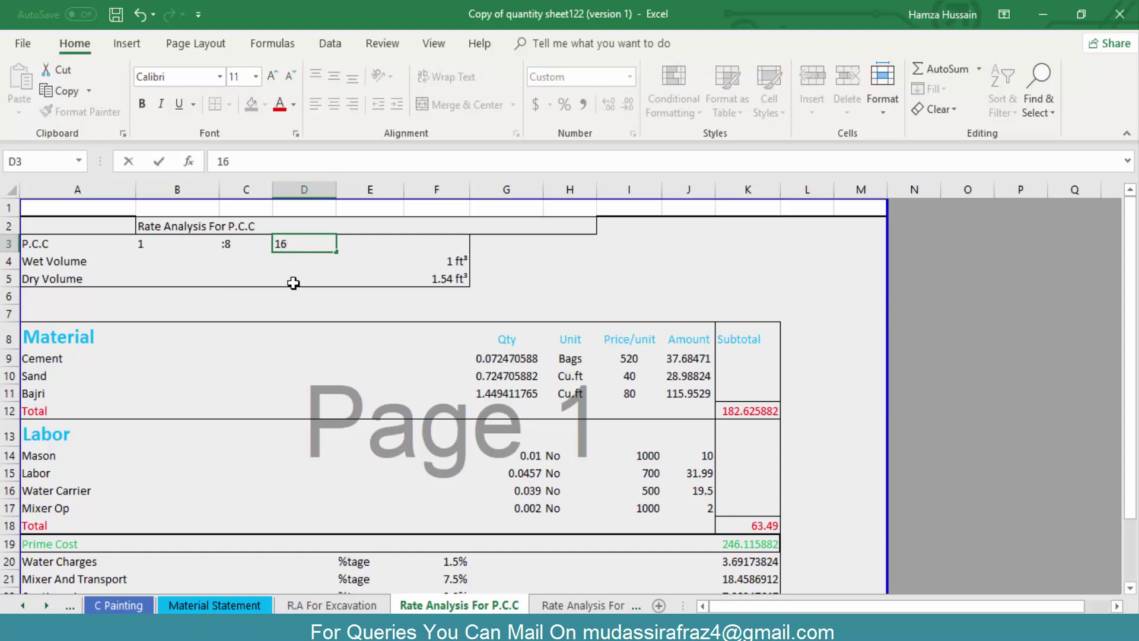
key("Return")
scroll(728, 457, "down", 2)
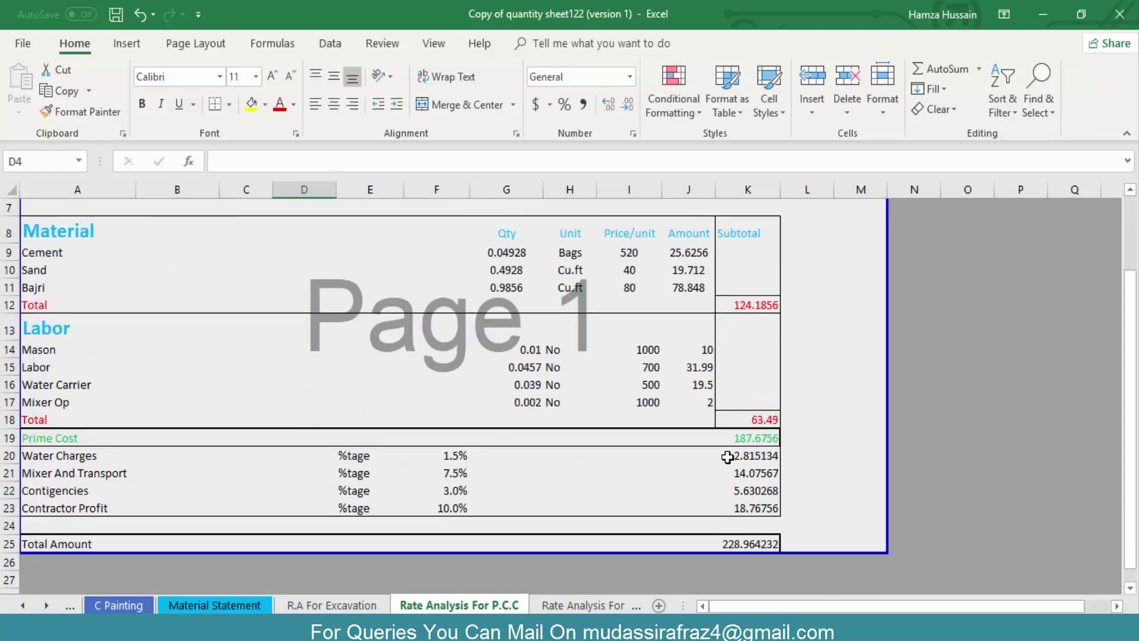
scroll(743, 543, "up", 2)
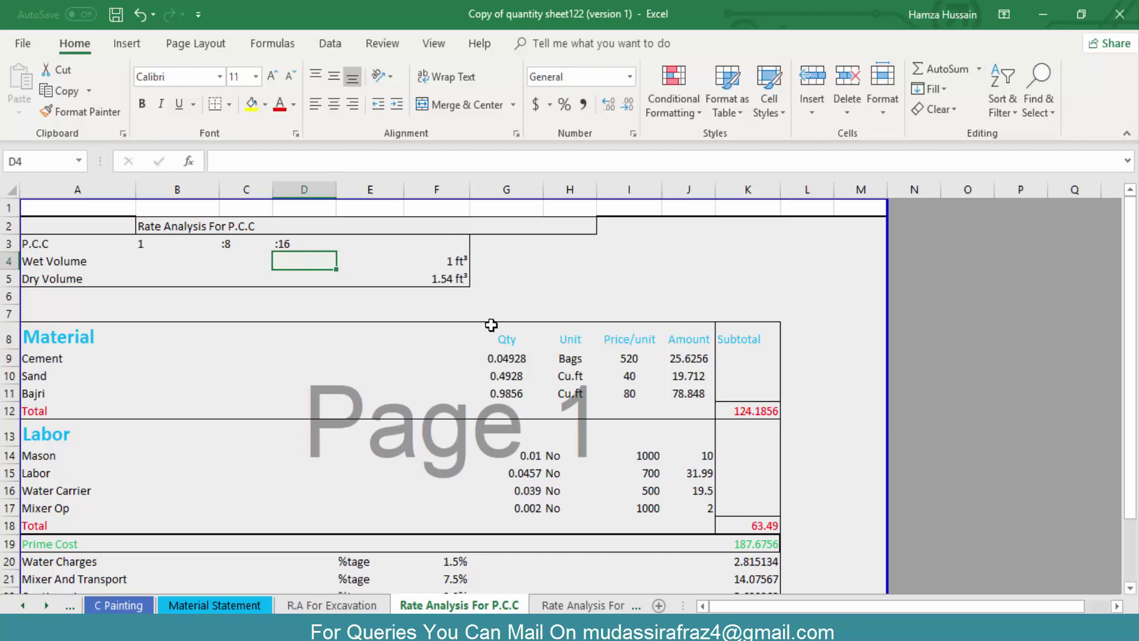
Step: Open the Rate Analysis For R.C.C sheet and review it from its mix ratio down
left_click(581, 605)
scroll(475, 450, "up", 3)
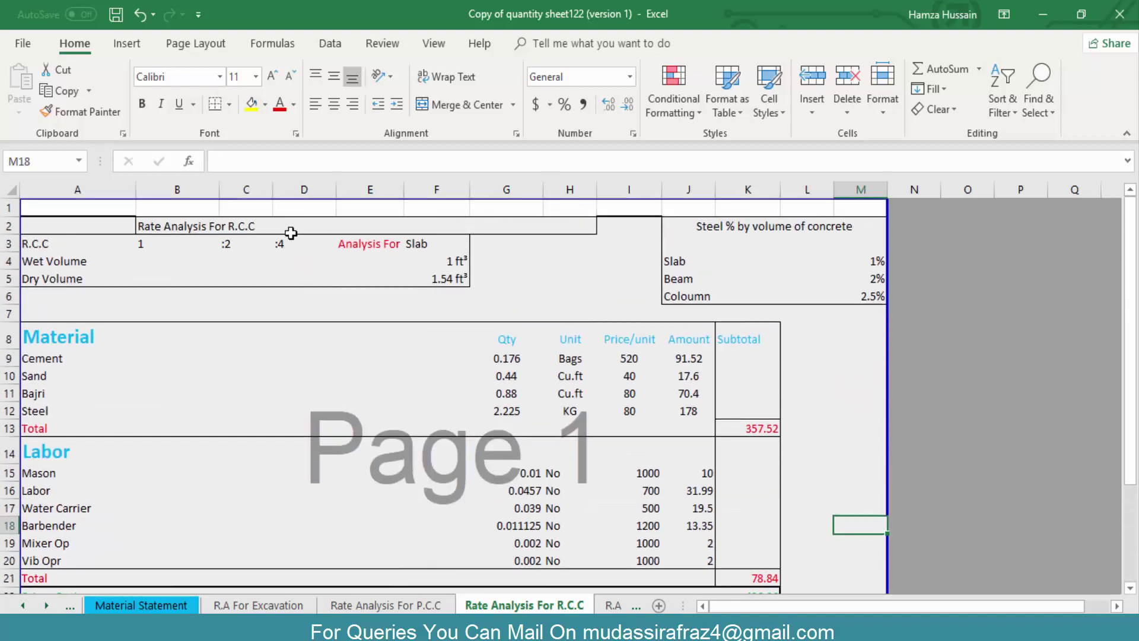
Step: Set the R.C.C rate analysis element from Slab to Beam to recalculate its steel and costs
left_click(347, 245)
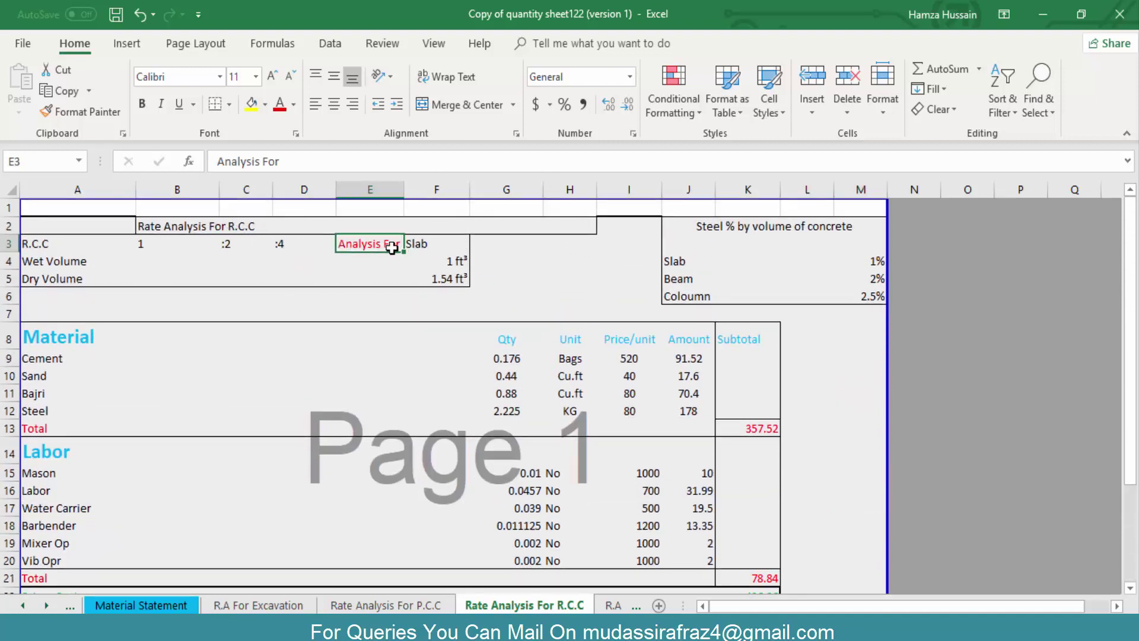
left_click(427, 245)
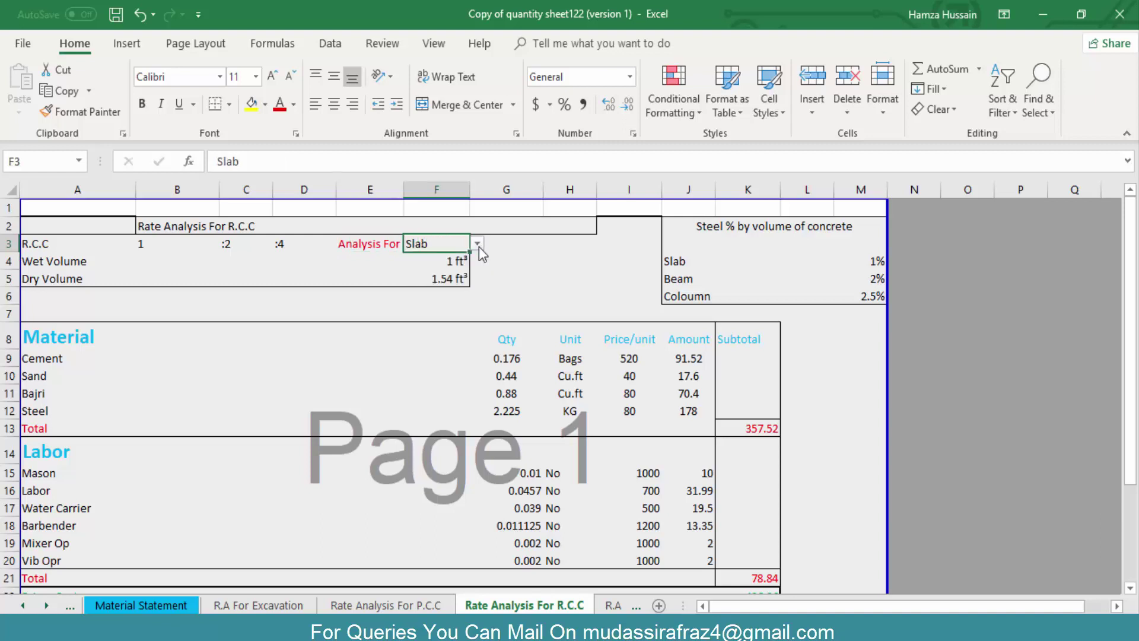
left_click(477, 244)
left_click(457, 270)
left_click(479, 253)
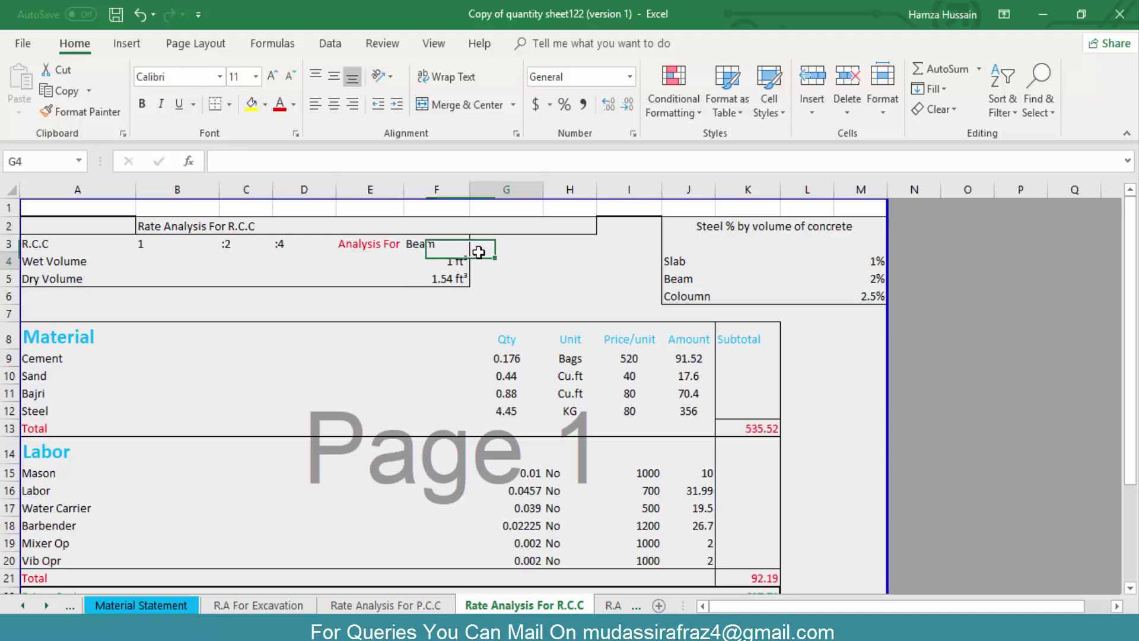
Step: Set the R.C.C rate analysis element to Coloumn and check the total amount formula and recalculated costs
left_click(445, 245)
left_click(477, 244)
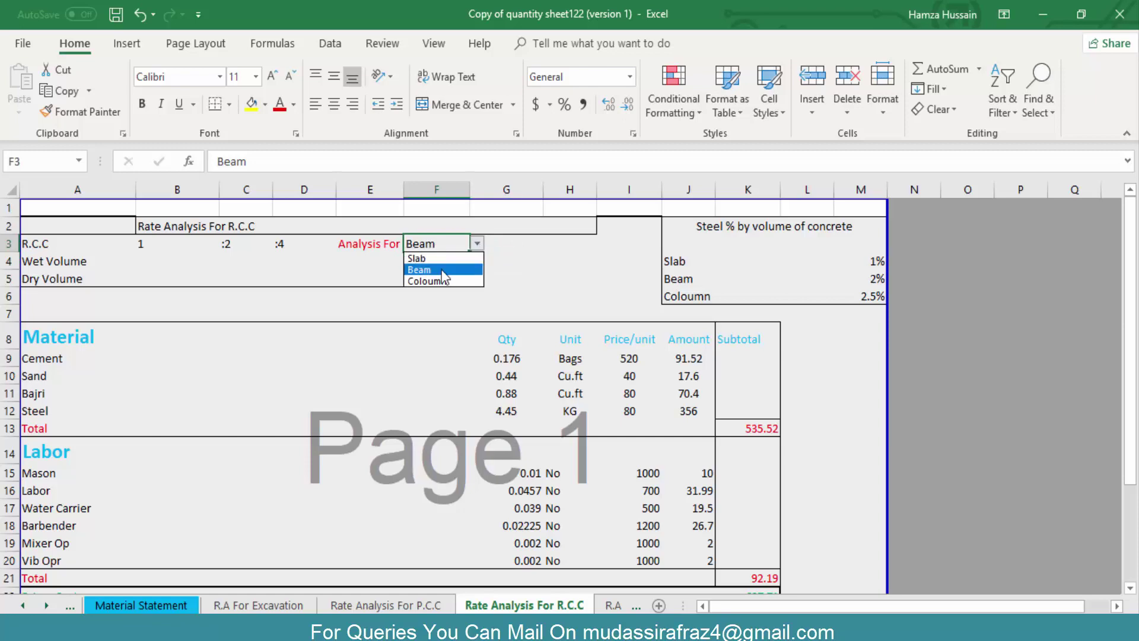
left_click(442, 281)
scroll(771, 504, "down", 4)
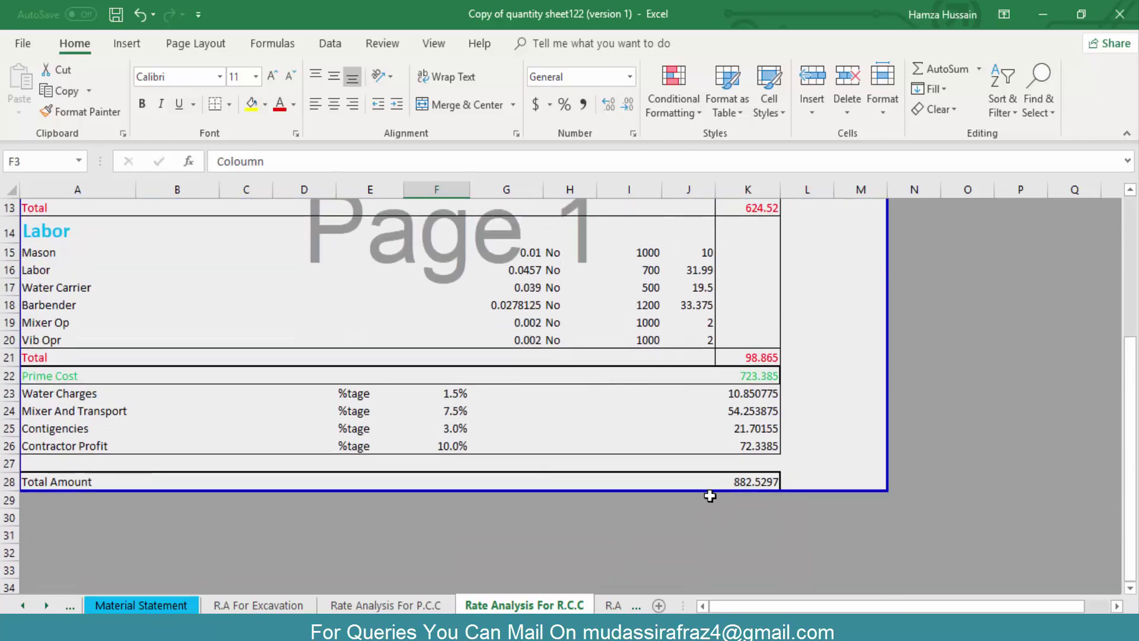
left_click(738, 480)
scroll(736, 475, "up", 4)
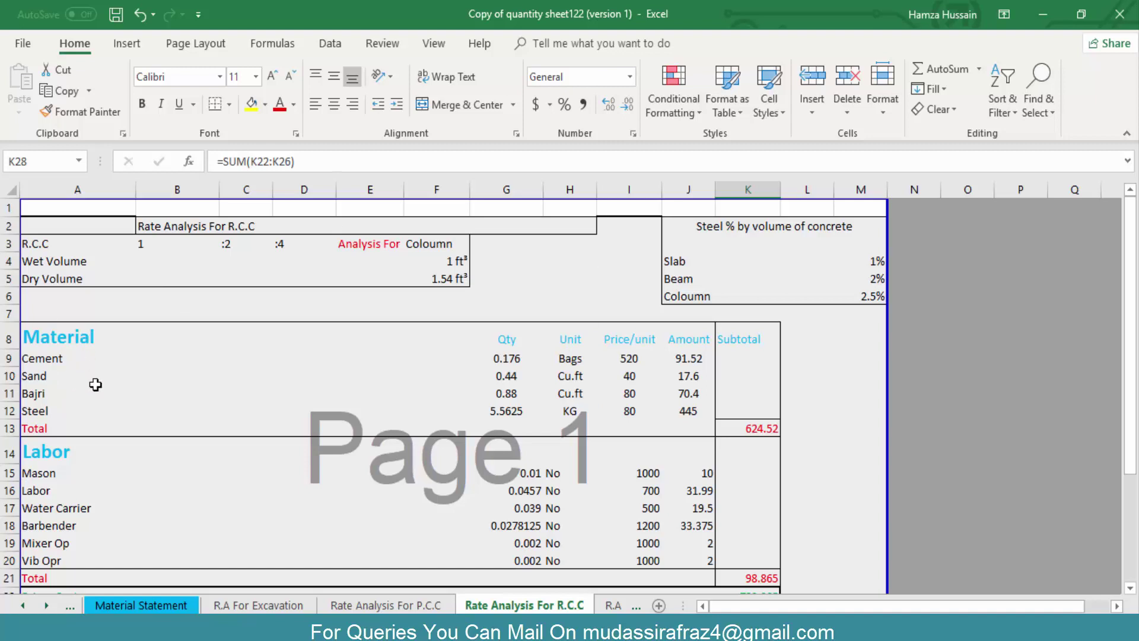
scroll(162, 423, "down", 2)
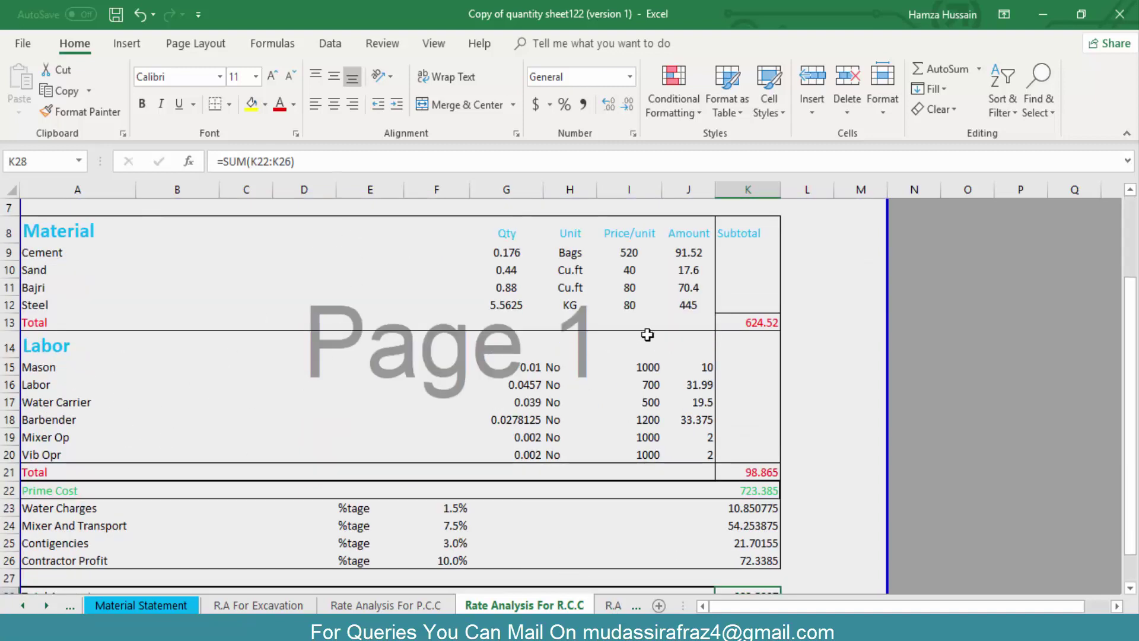
Step: Open the R.A FOR BW sheet and examine its cement-sand mortar ratio, material and labor costs and total amount
left_click(611, 605)
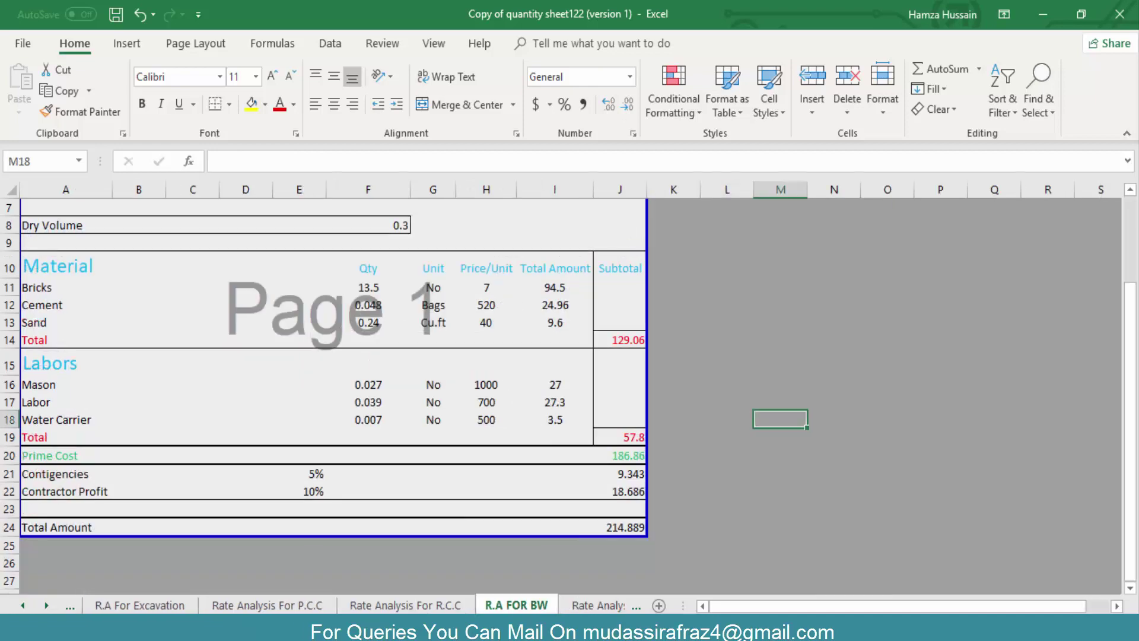
scroll(457, 441, "up", 2)
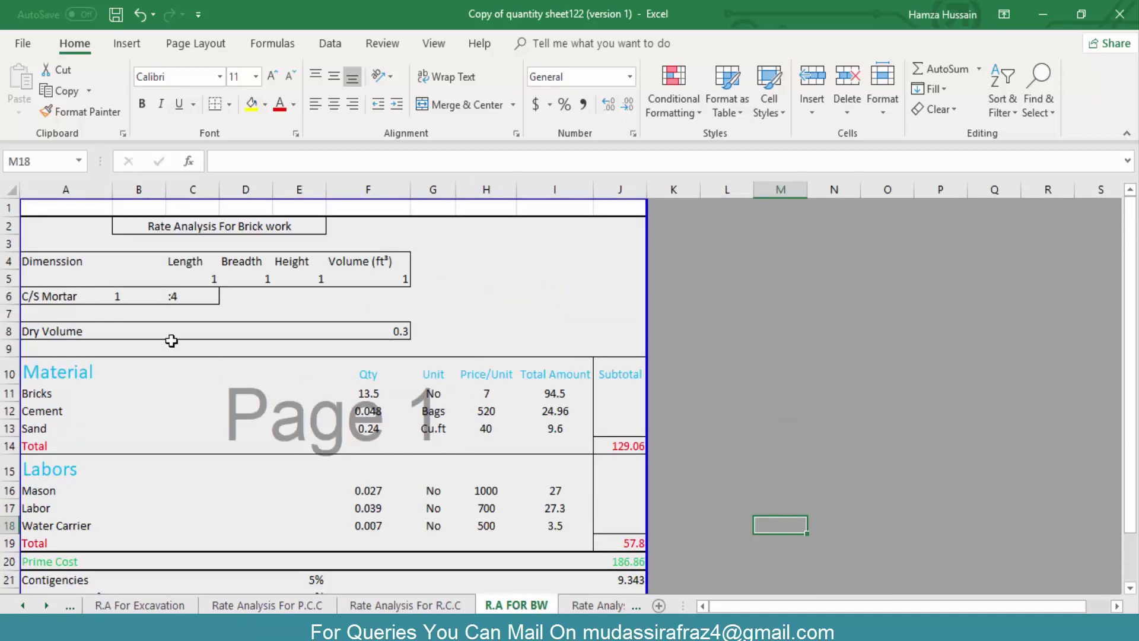
left_click(113, 302)
left_click(178, 296)
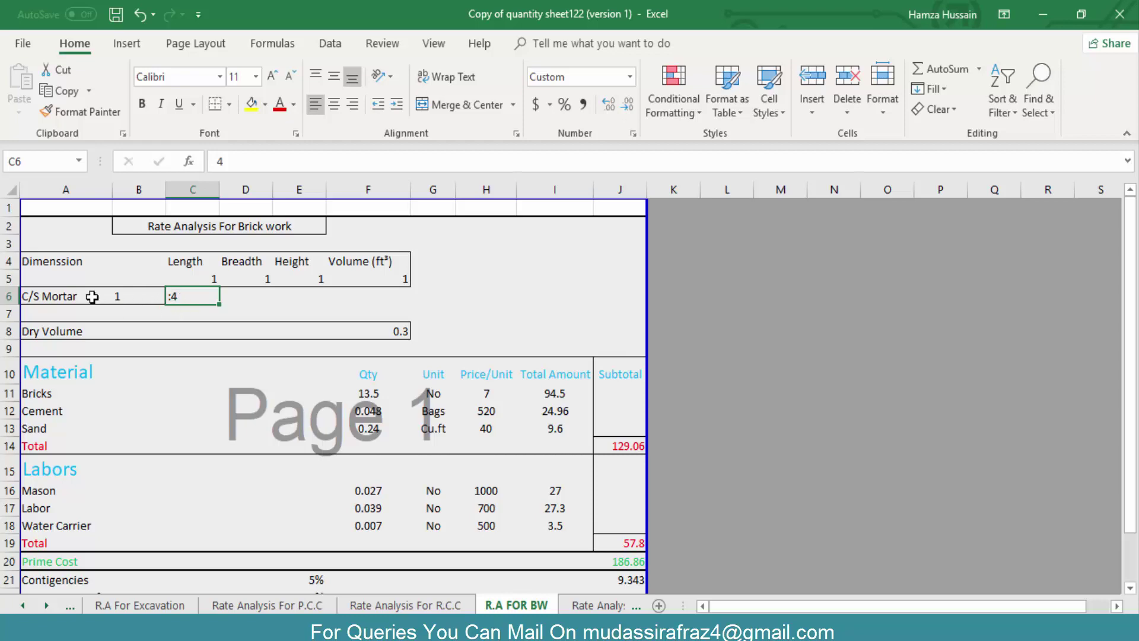
scroll(654, 484, "down", 1)
scroll(654, 485, "down", 1)
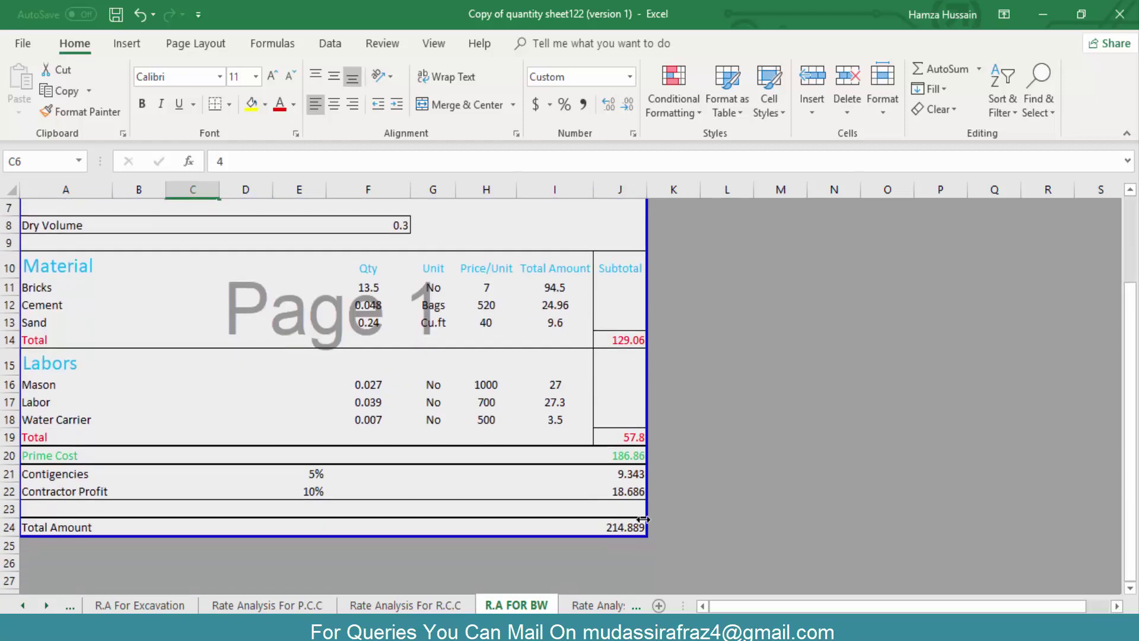
left_click(614, 527)
Step: Open the Rate Analysis For Plaster sheet and examine its mortar ratio, material and labor costs and total
left_click(613, 605)
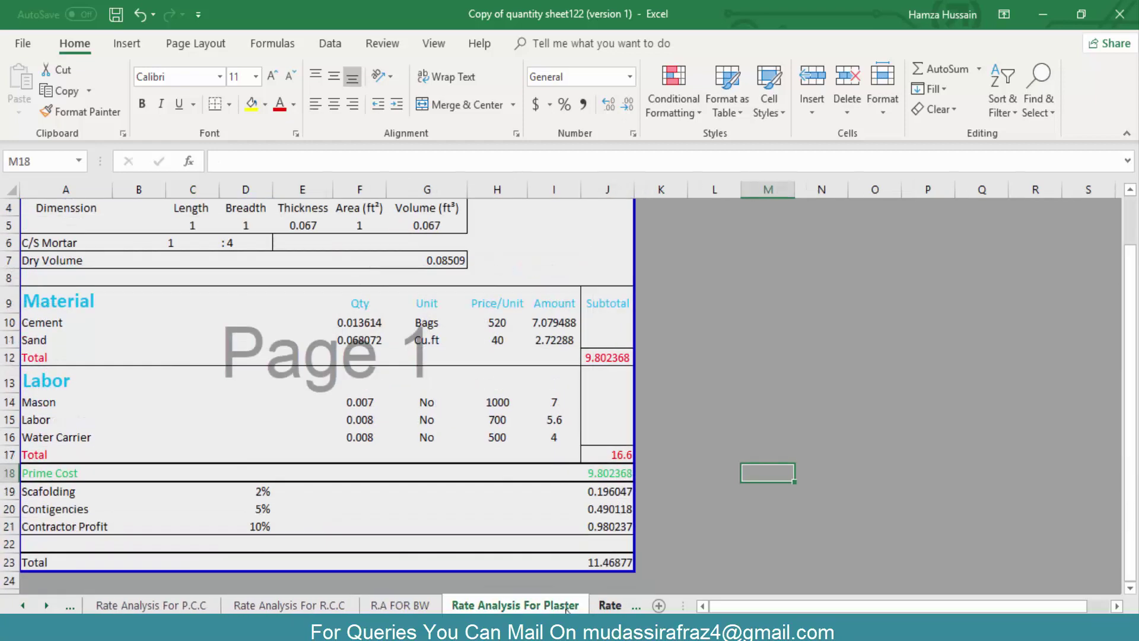
scroll(493, 397, "up", 1)
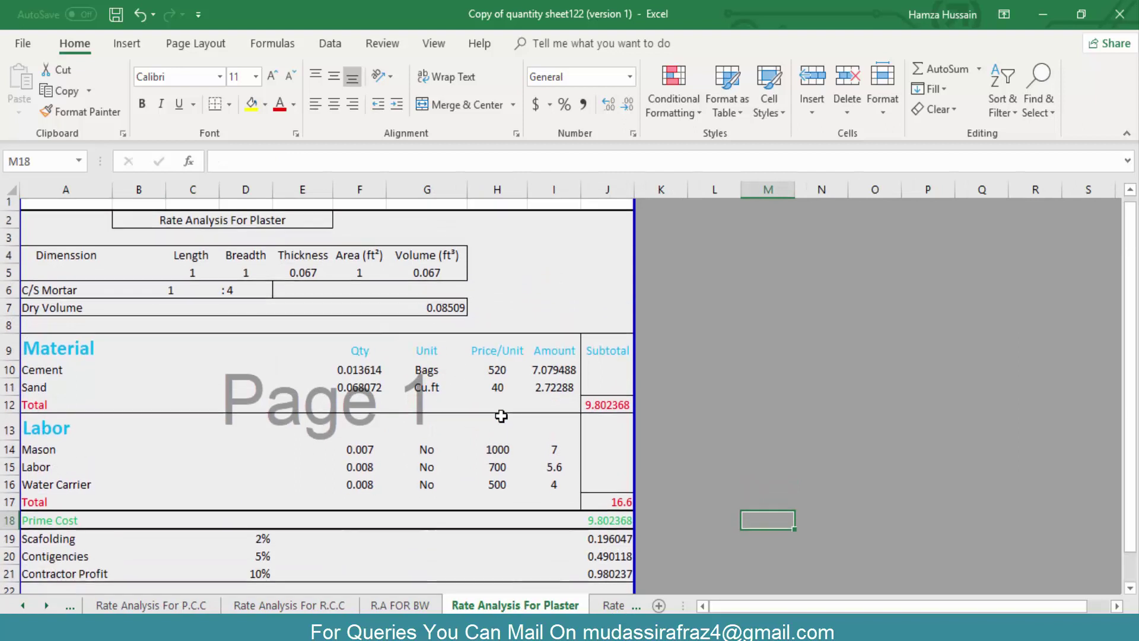
left_click(171, 300)
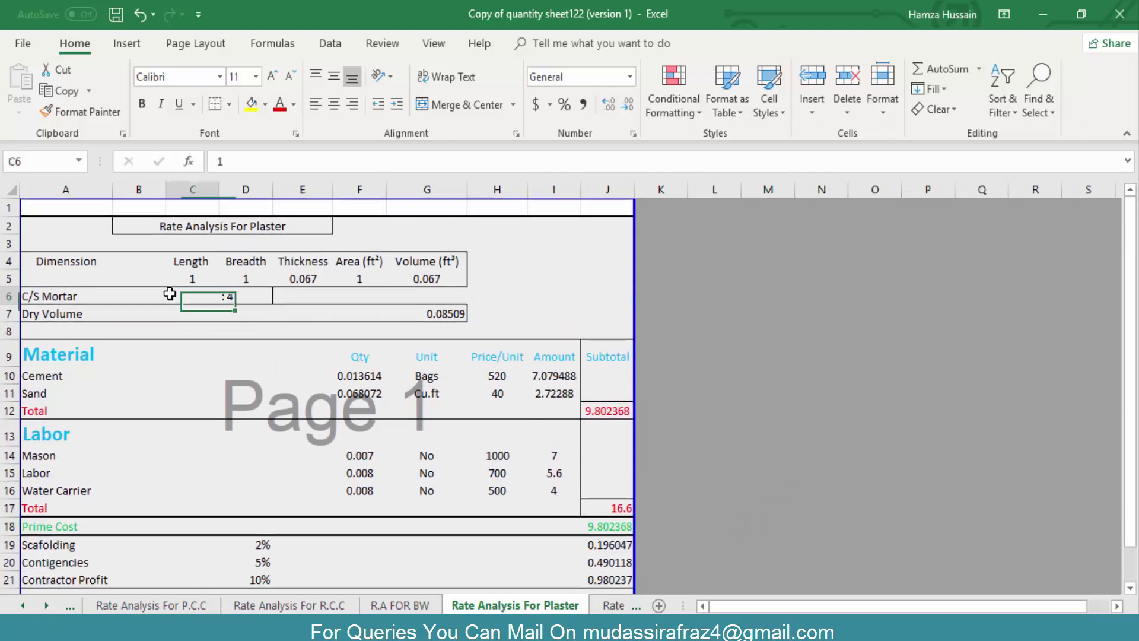
left_click(224, 293)
scroll(575, 391, "down", 1)
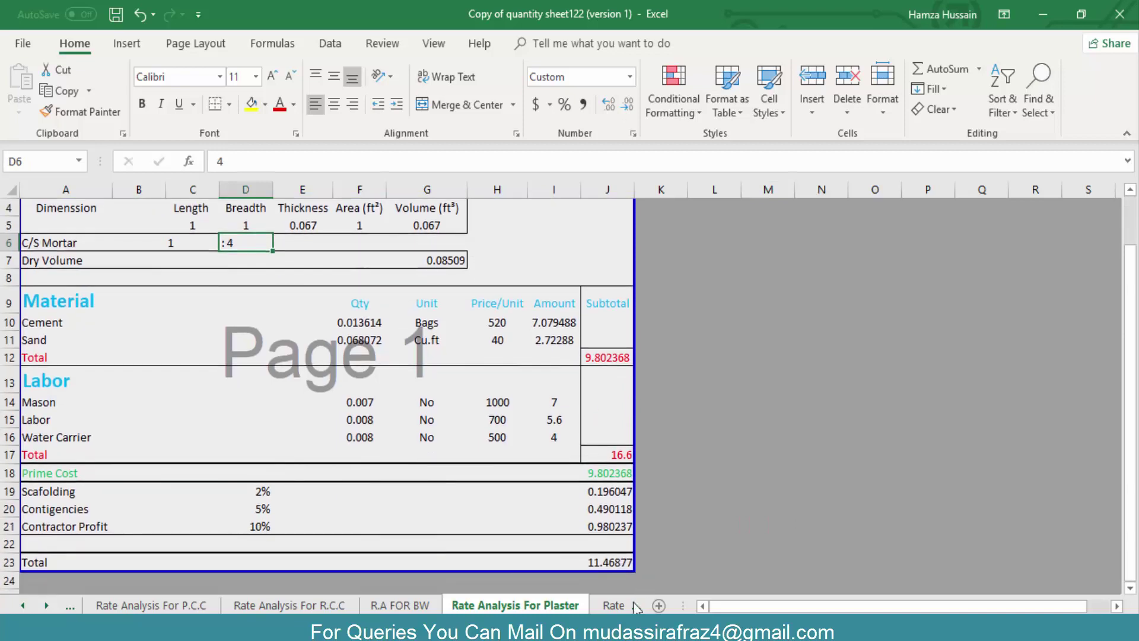
Step: View the Rate Analysis For Tiles sheet, and review the Rate Analysis For Paint sheet from its dimensions to the total
left_click(601, 605)
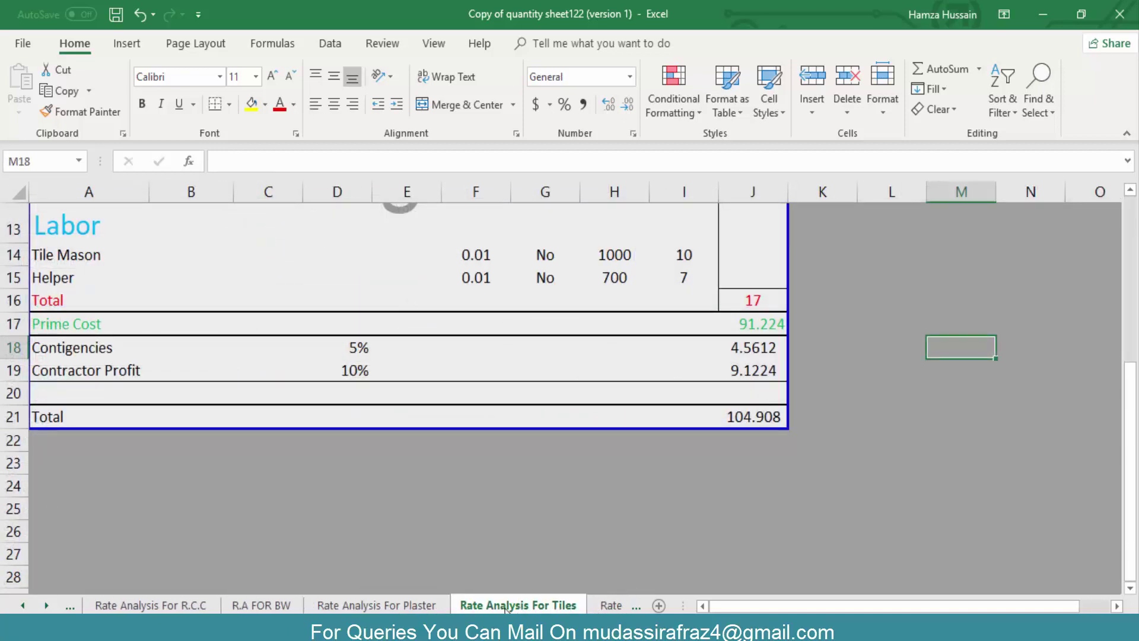
left_click(599, 606)
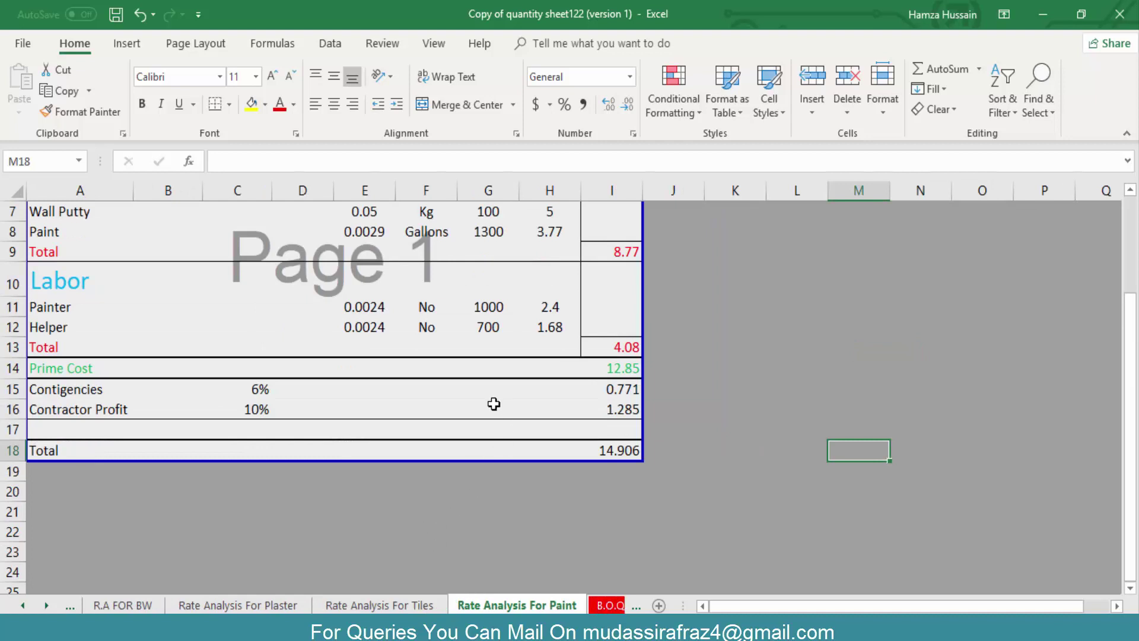
scroll(492, 410, "up", 2)
scroll(588, 499, "down", 2)
scroll(638, 456, "up", 2)
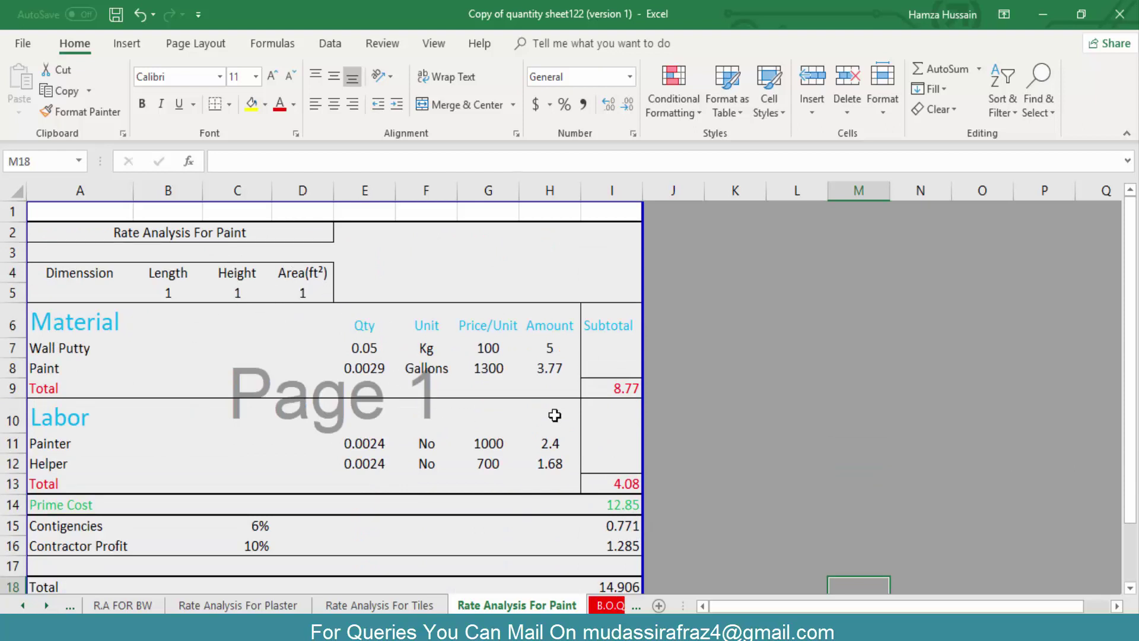
scroll(555, 416, "down", 2)
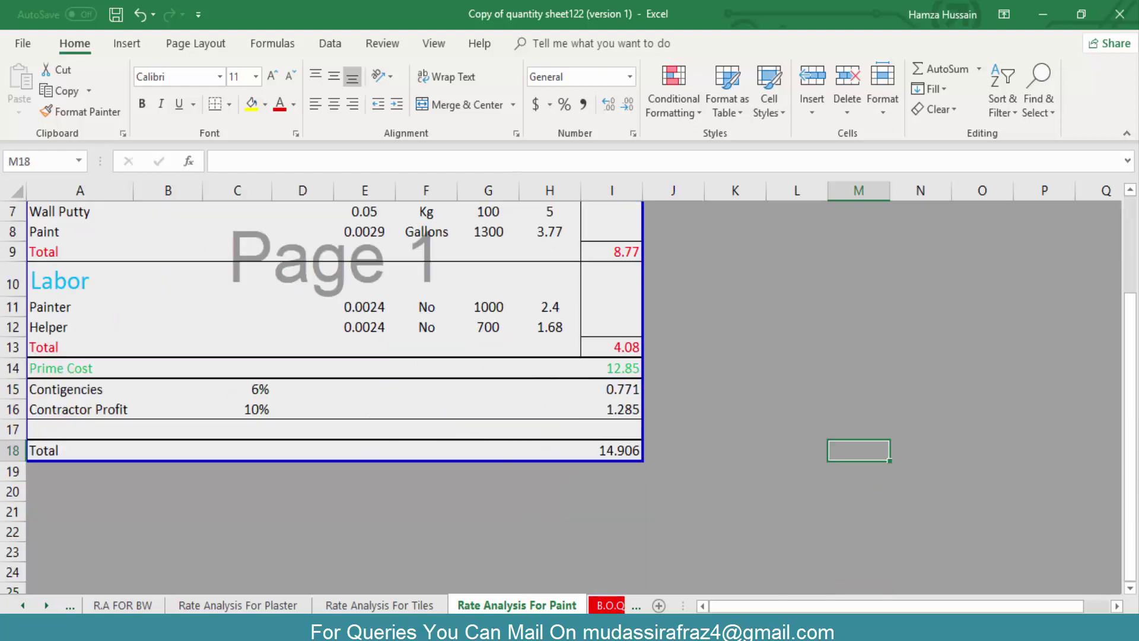
Step: Go past the B.O.Q title sheet to Div 2 Site Work and review its excavation item and total
key("ctrl+Page_Down")
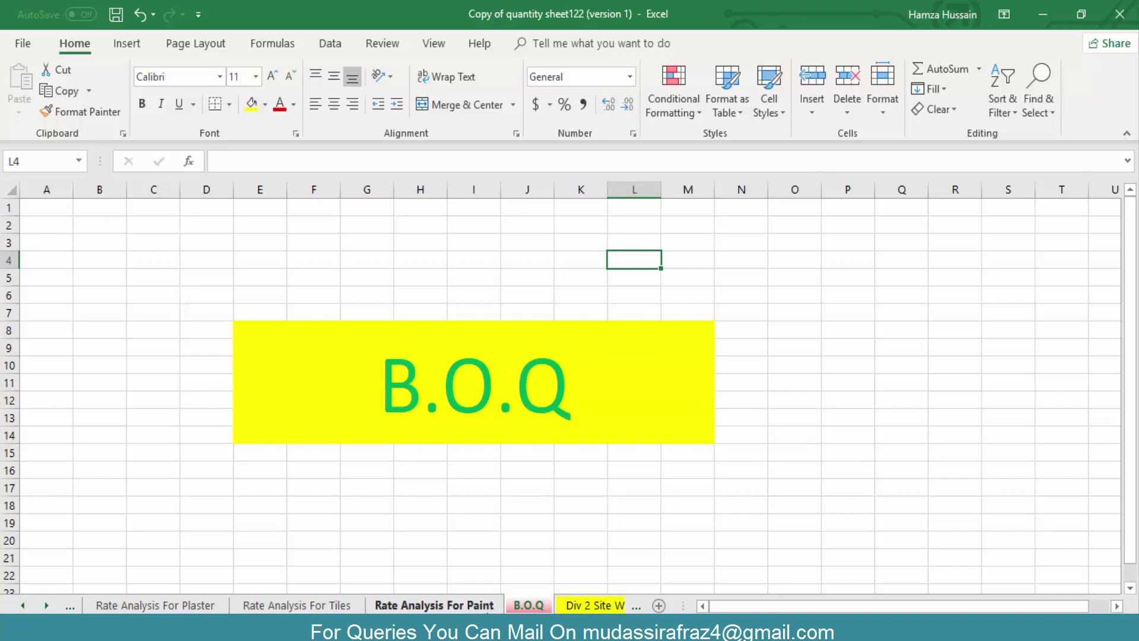
left_click(603, 605)
scroll(404, 391, "down", 1)
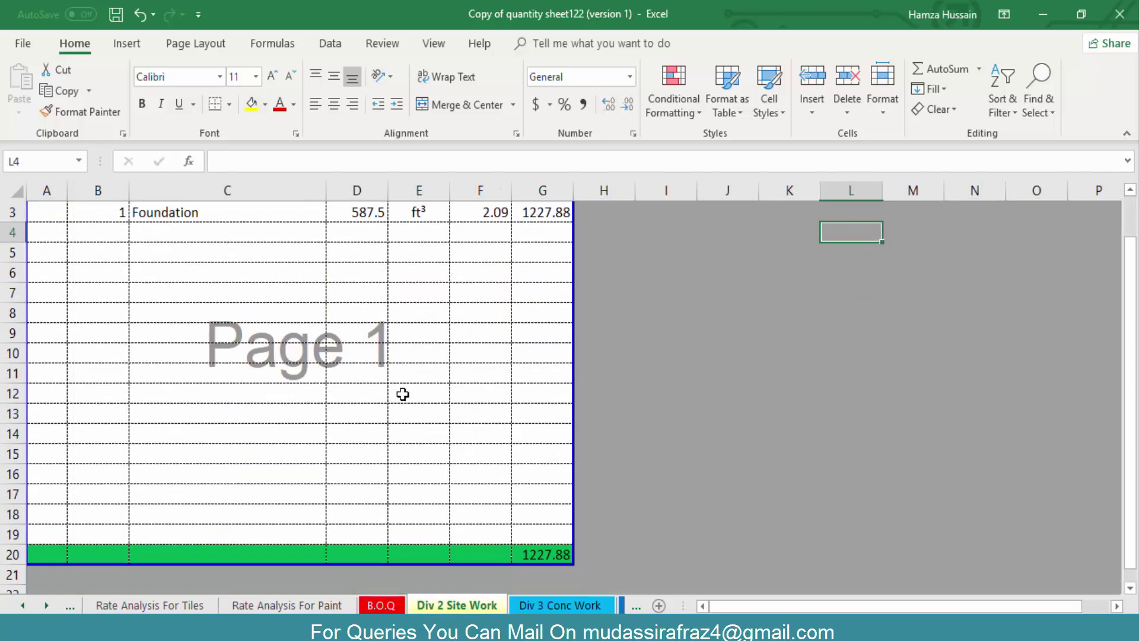
scroll(135, 346, "up", 1)
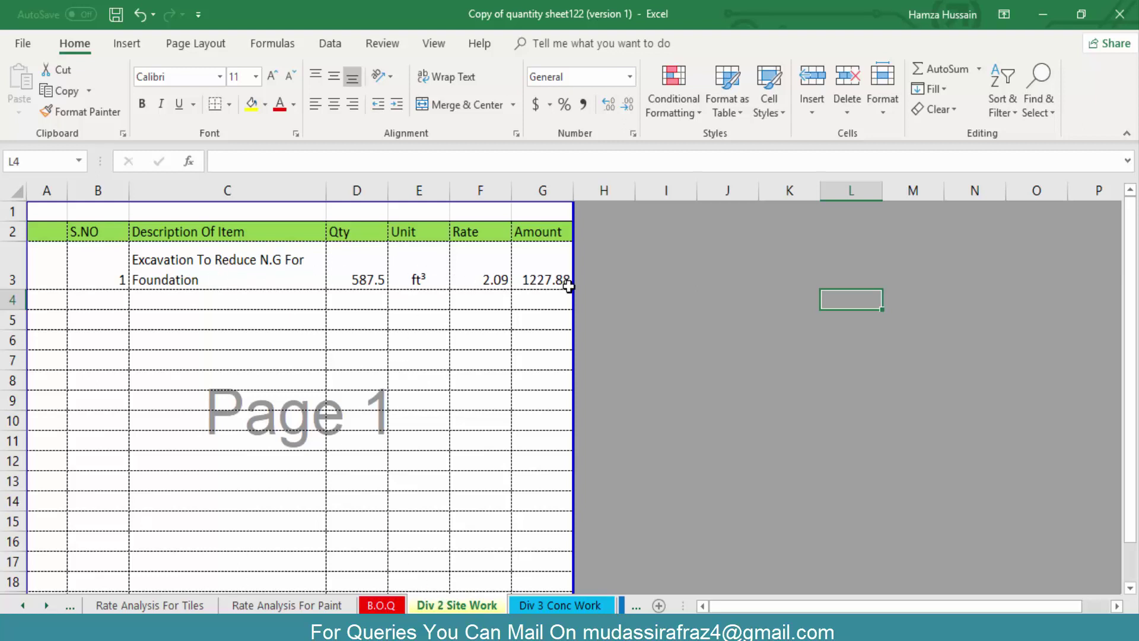
scroll(547, 332, "down", 2)
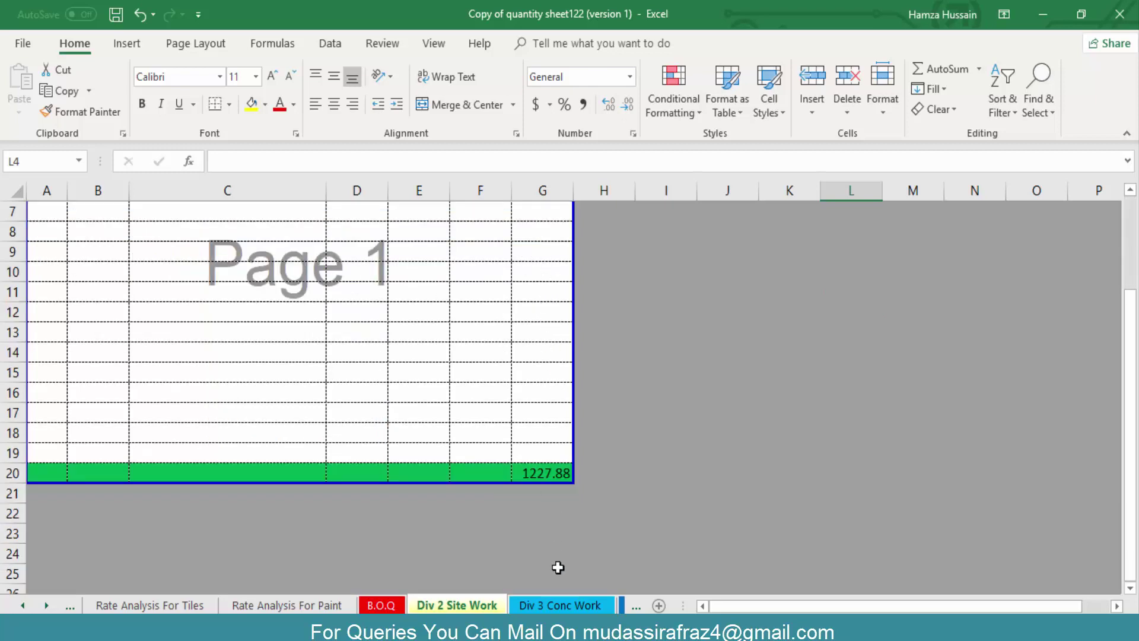
Step: Open the Div 3 Conc Work sheet and review its concrete items, quantities, rates and total amount
left_click(560, 605)
scroll(554, 445, "up", 2)
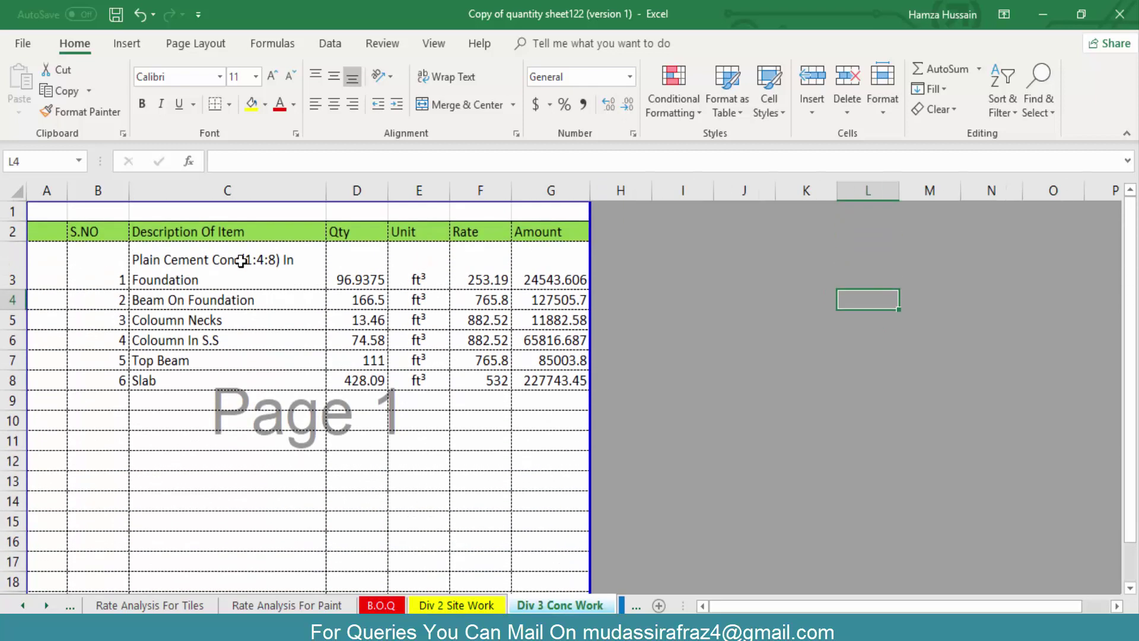
scroll(420, 501, "down", 1)
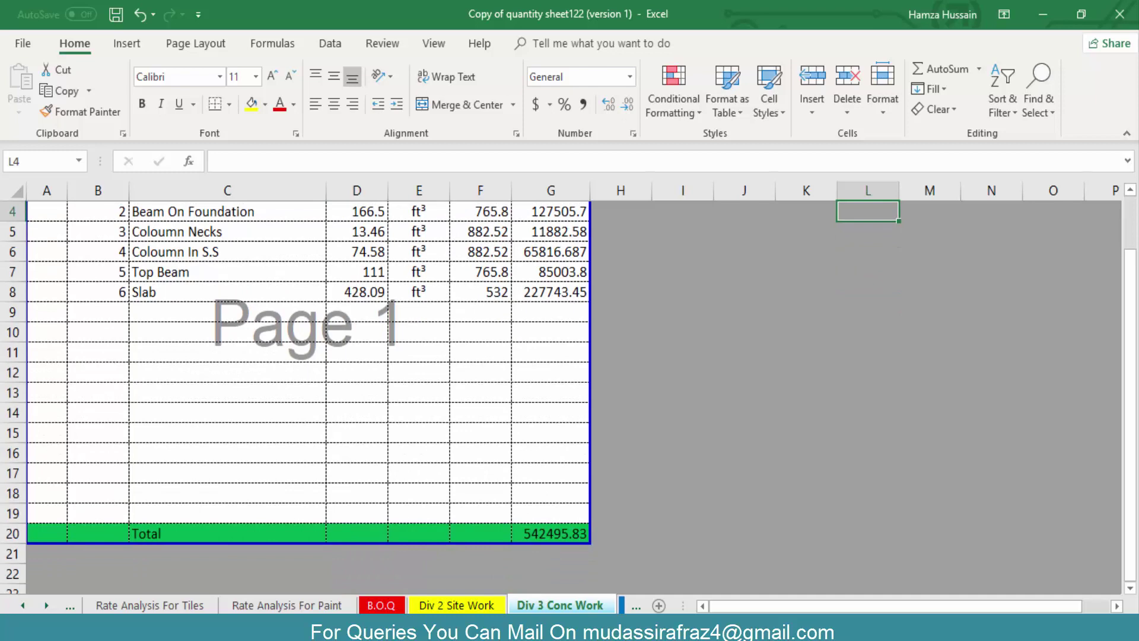
Step: View the Div 4 Masonary Work sheet, and review the Div 9 Finishing Work items and their total formula
left_click(622, 605)
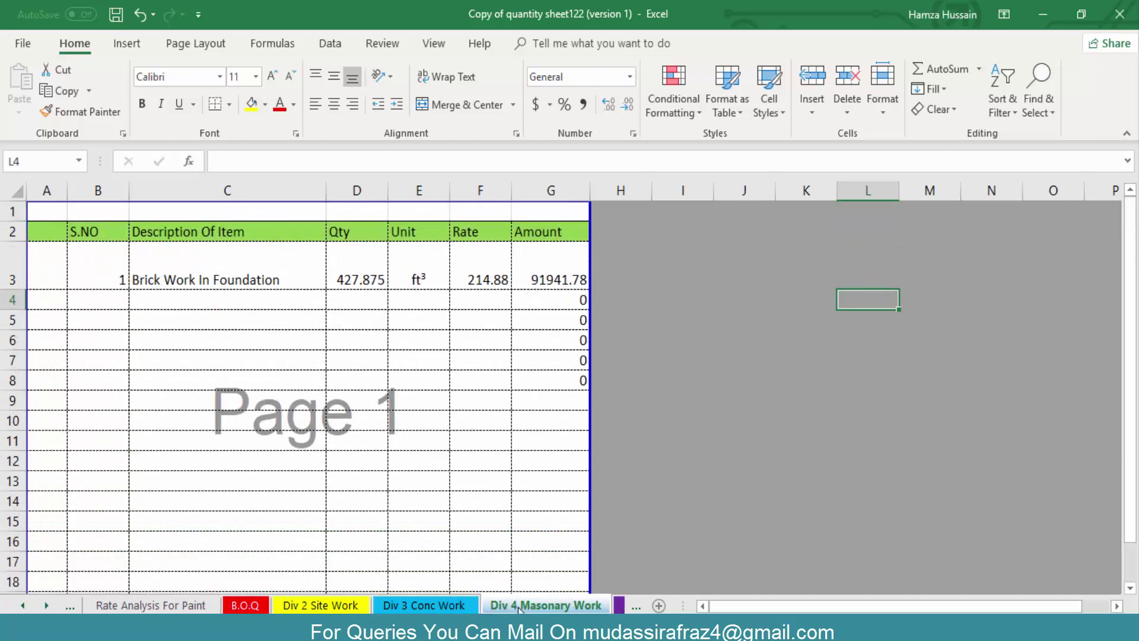
left_click(620, 606)
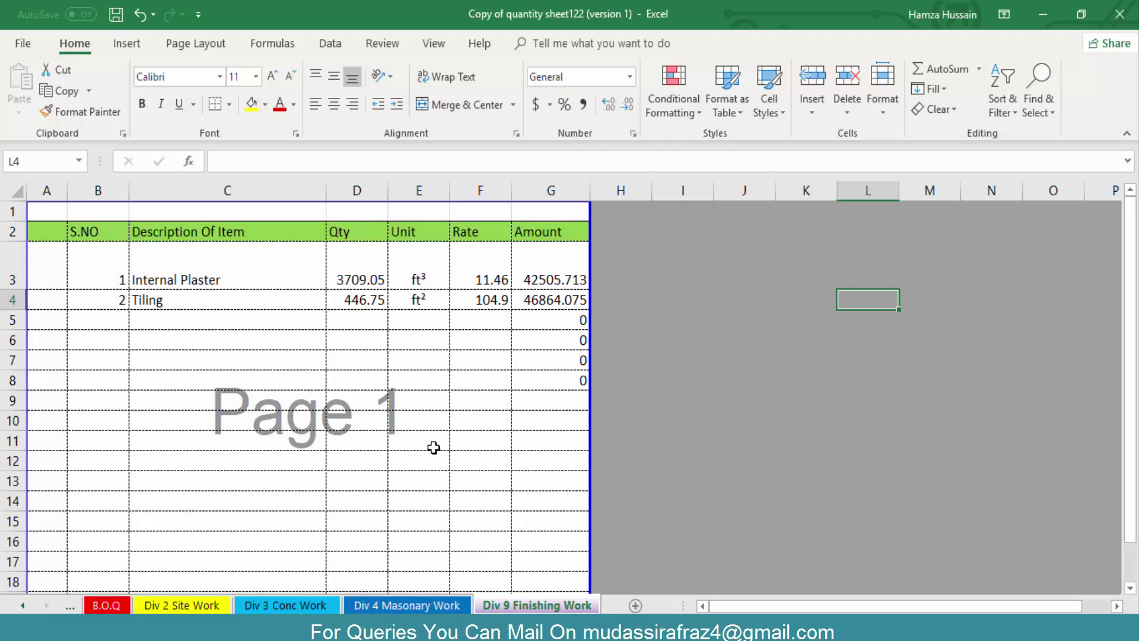
scroll(536, 460, "down", 2)
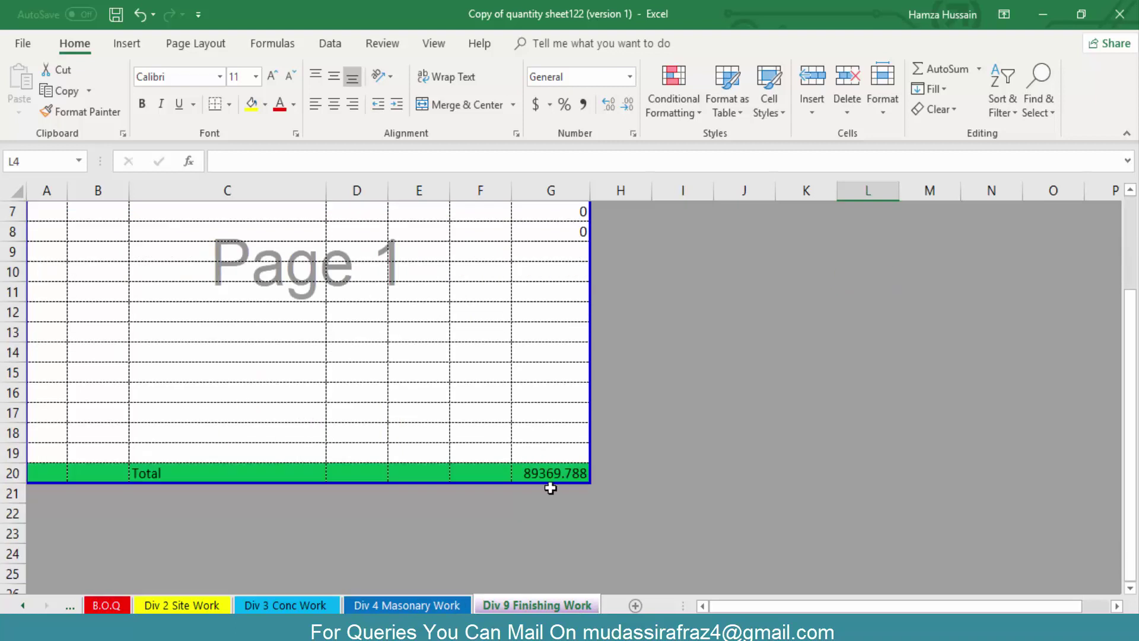
left_click(536, 477)
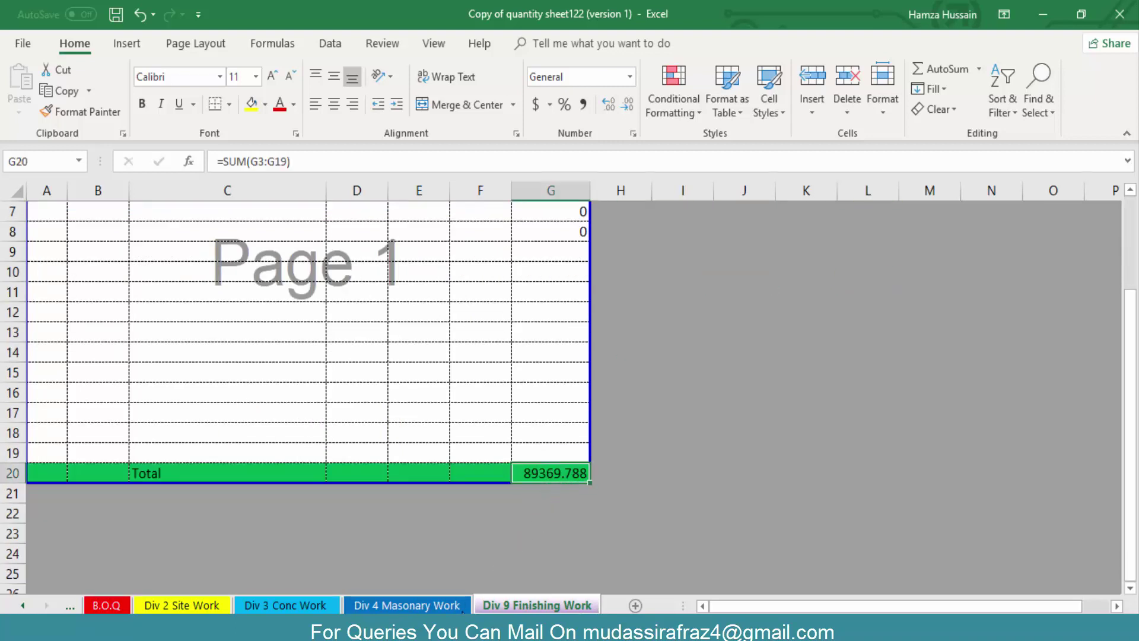
Step: Go back through the B.O.Q division sheets to Div 2 Site Work and view its items from the first row
left_click(424, 605)
left_click(321, 605)
left_click(181, 606)
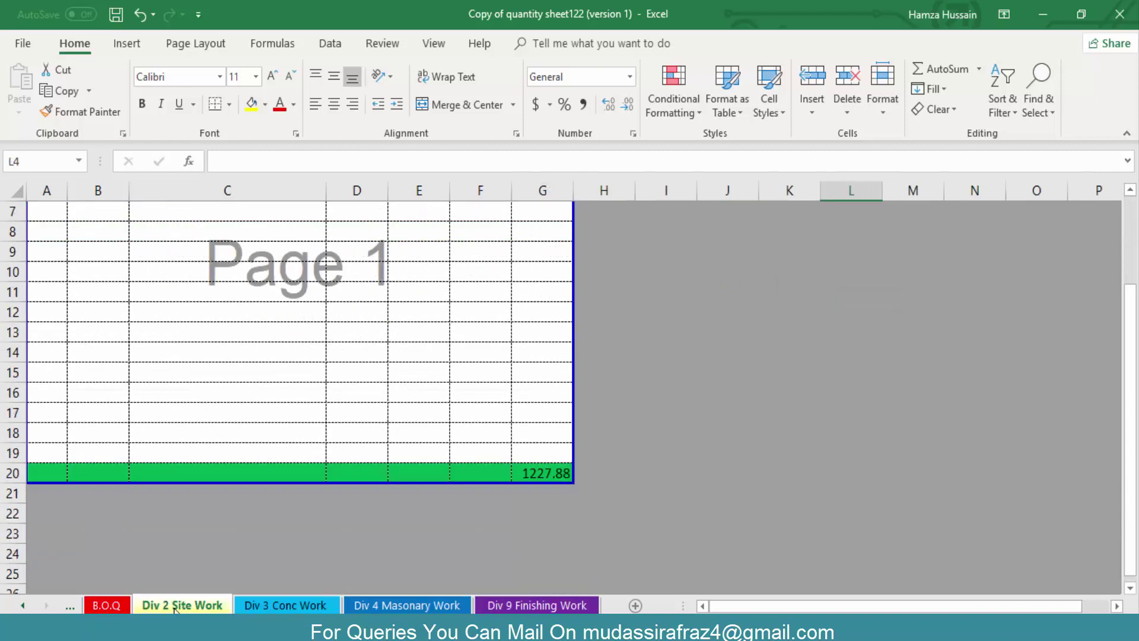
scroll(353, 539, "up", 2)
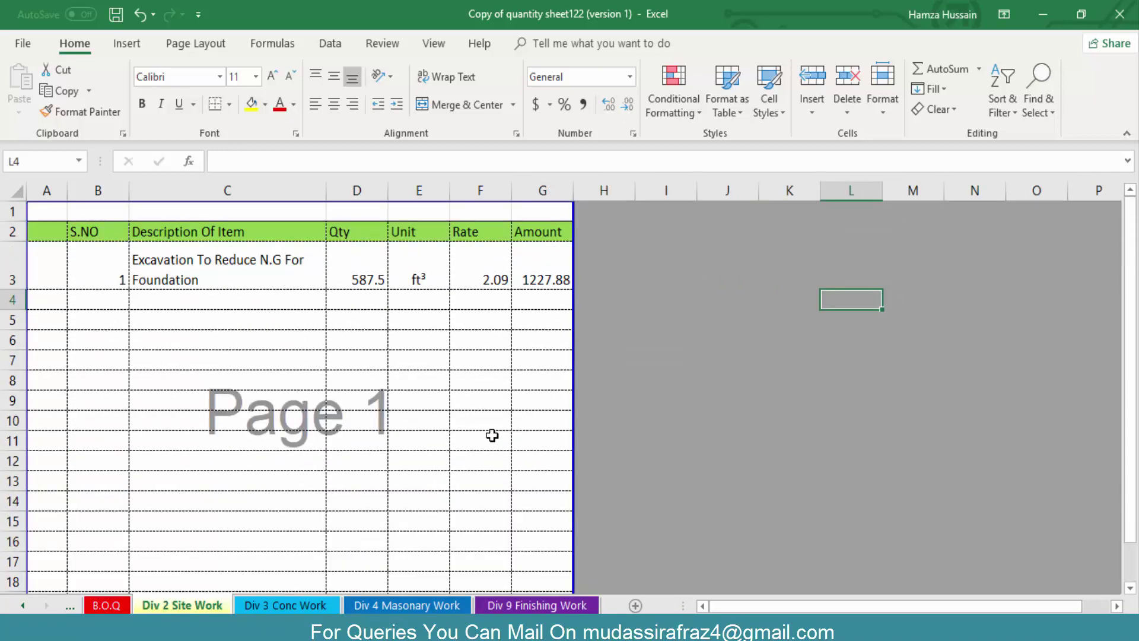